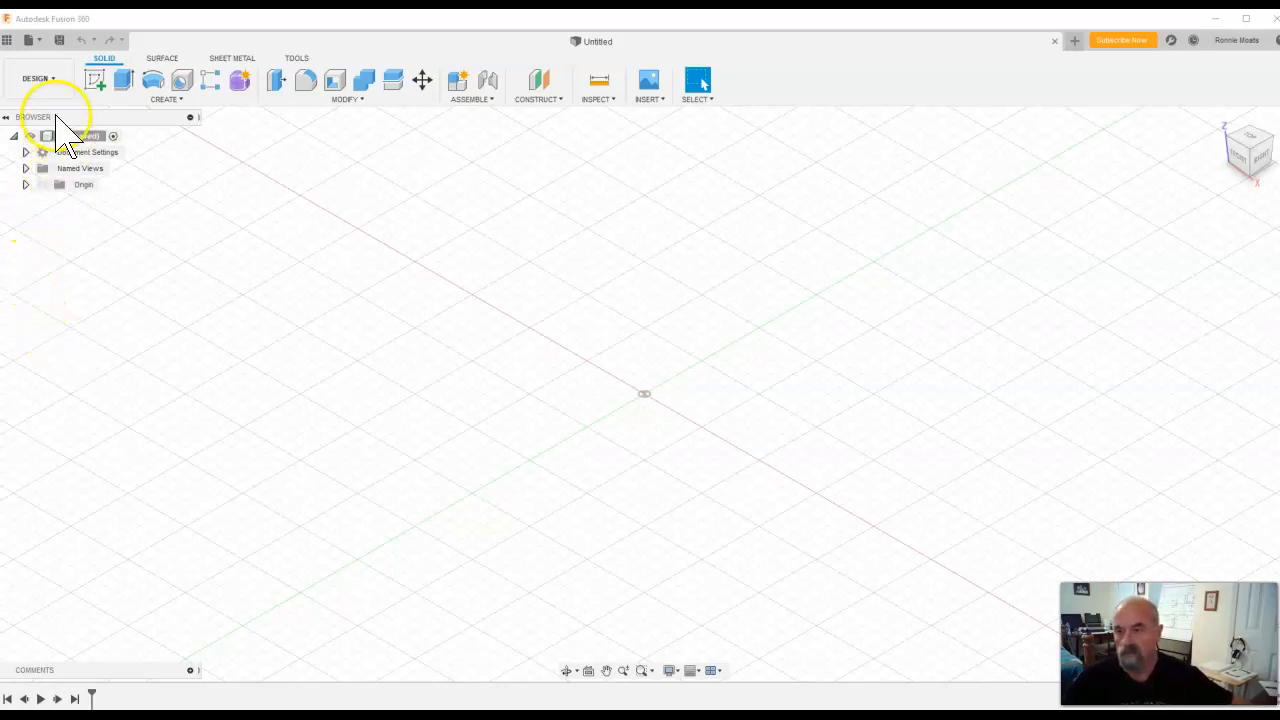
Step: Create a new project named Wheel in the data panel and close the panel
click(52, 79)
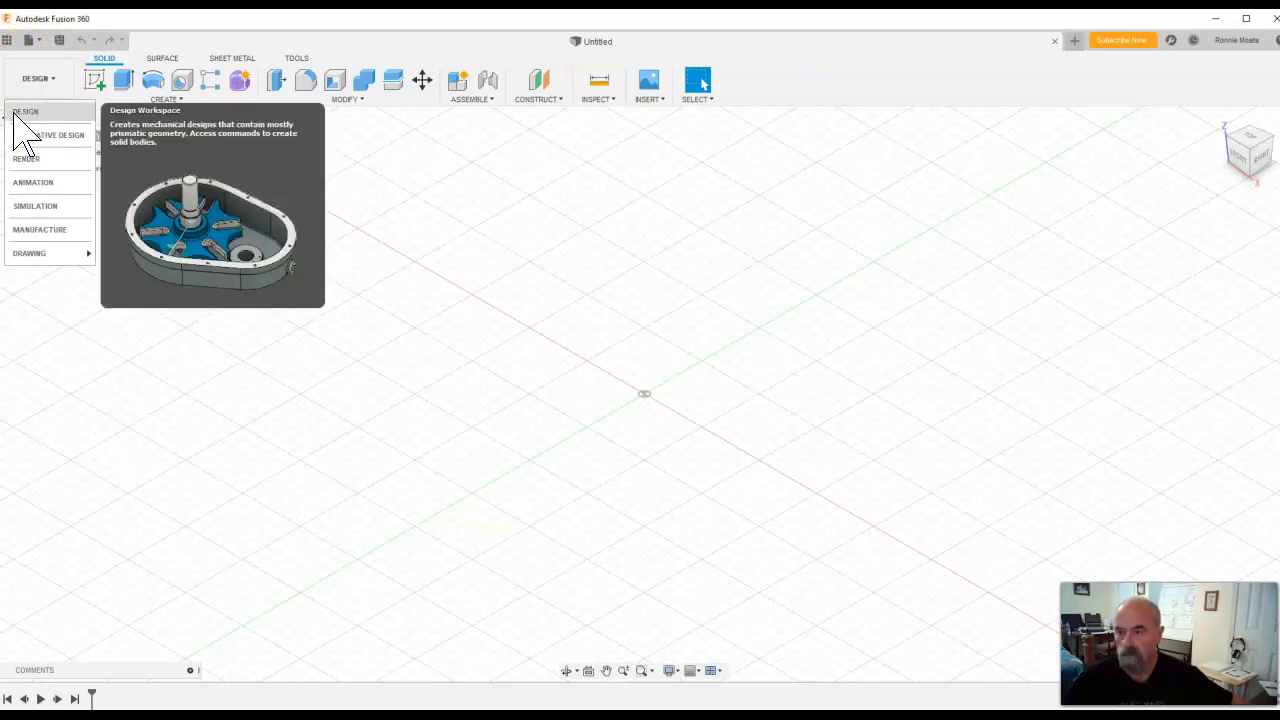
click(10, 40)
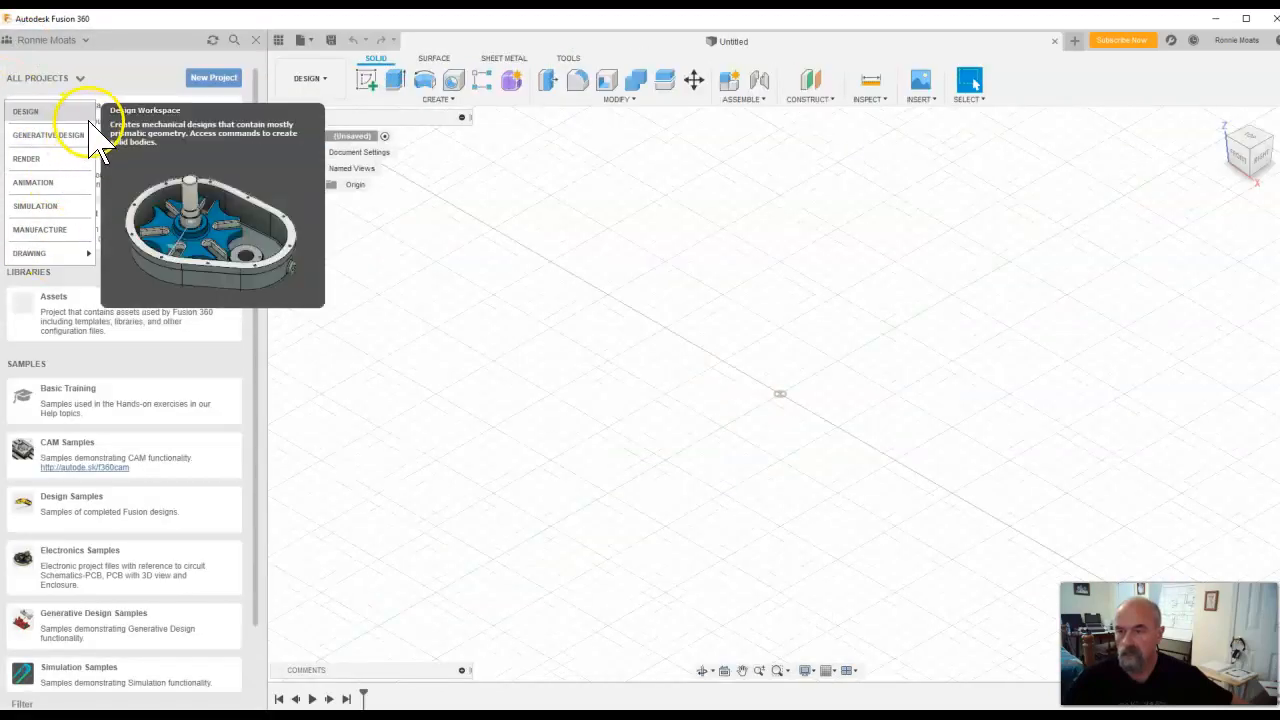
click(222, 85)
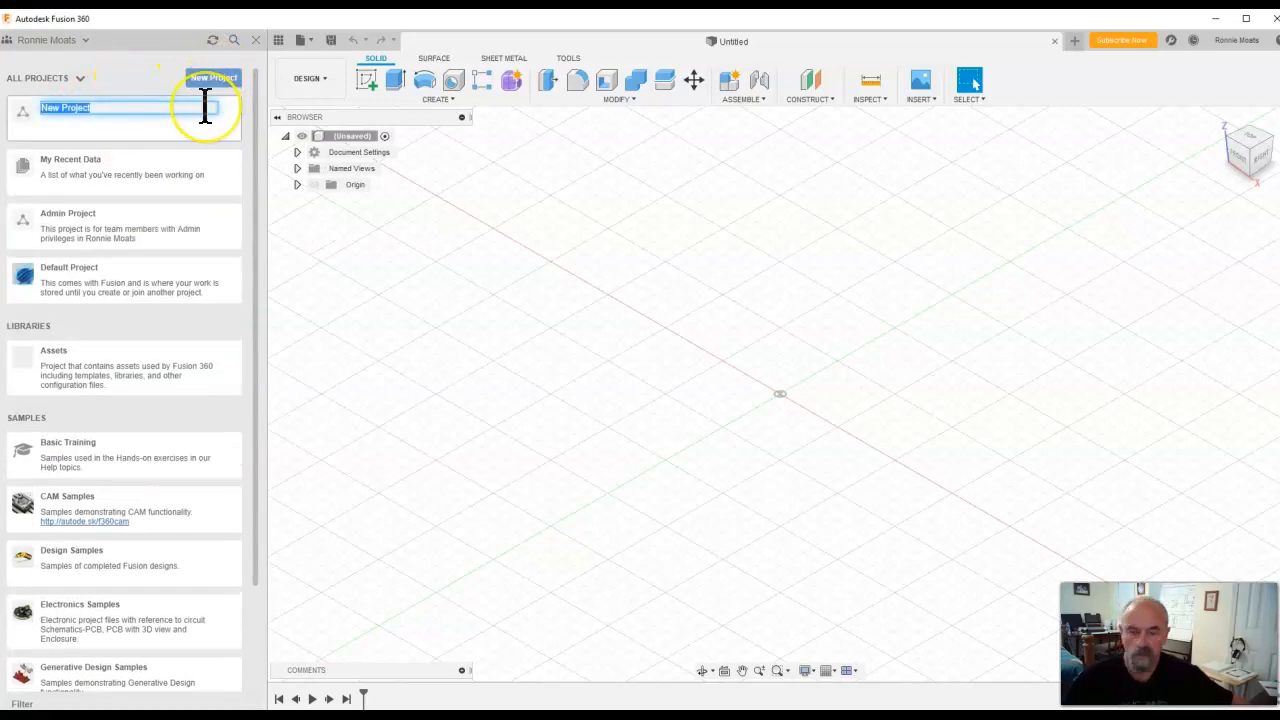
text(Wheel)
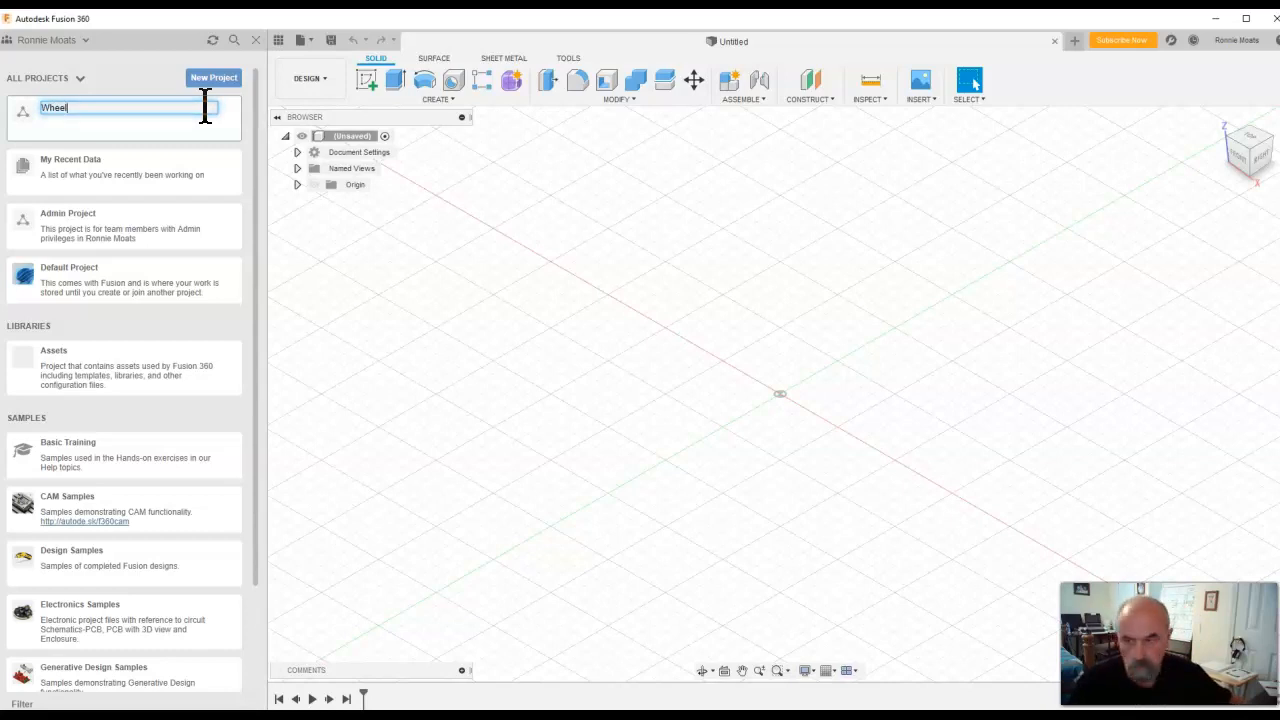
key(Return)
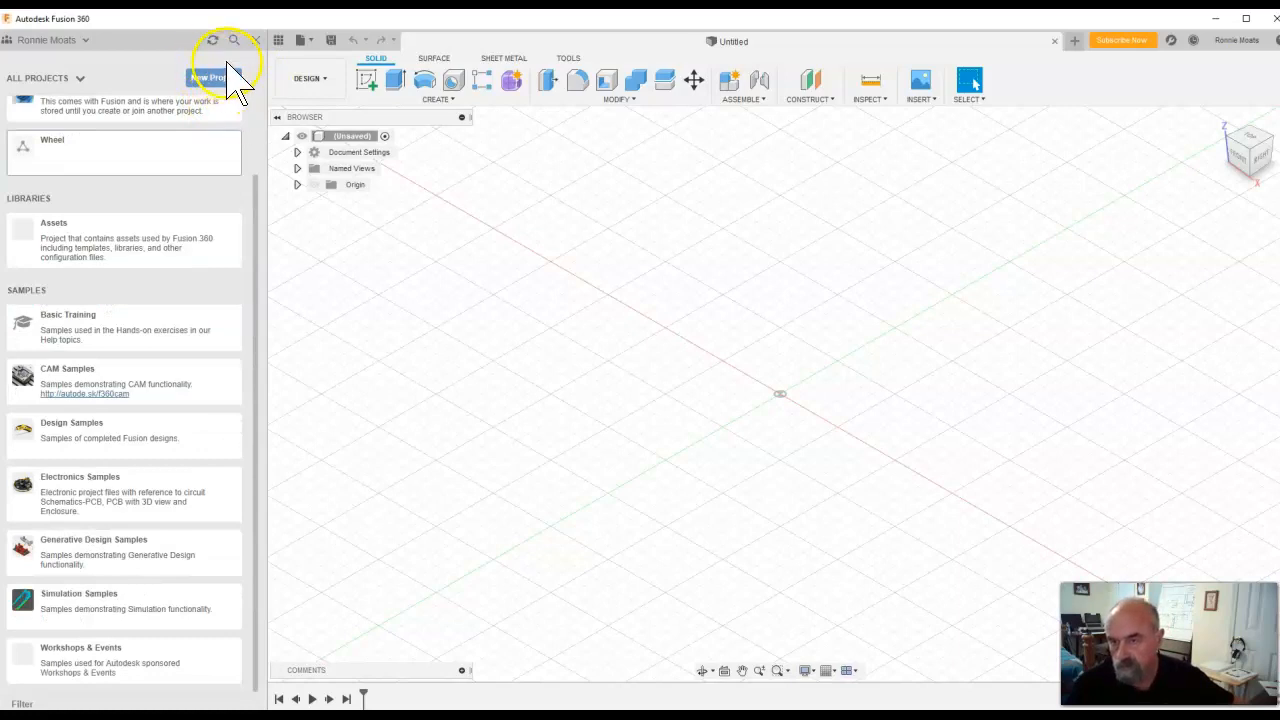
click(256, 40)
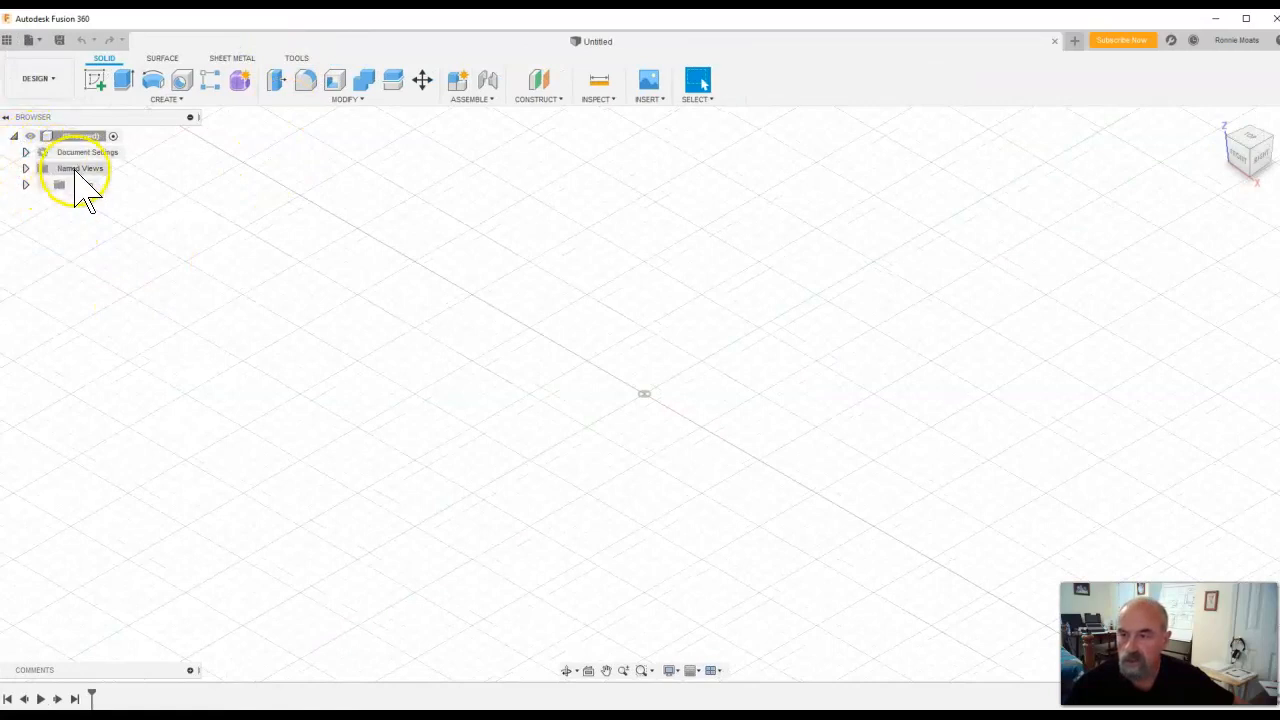
Step: Create a new sketch on the front (XZ) origin plane
click(176, 101)
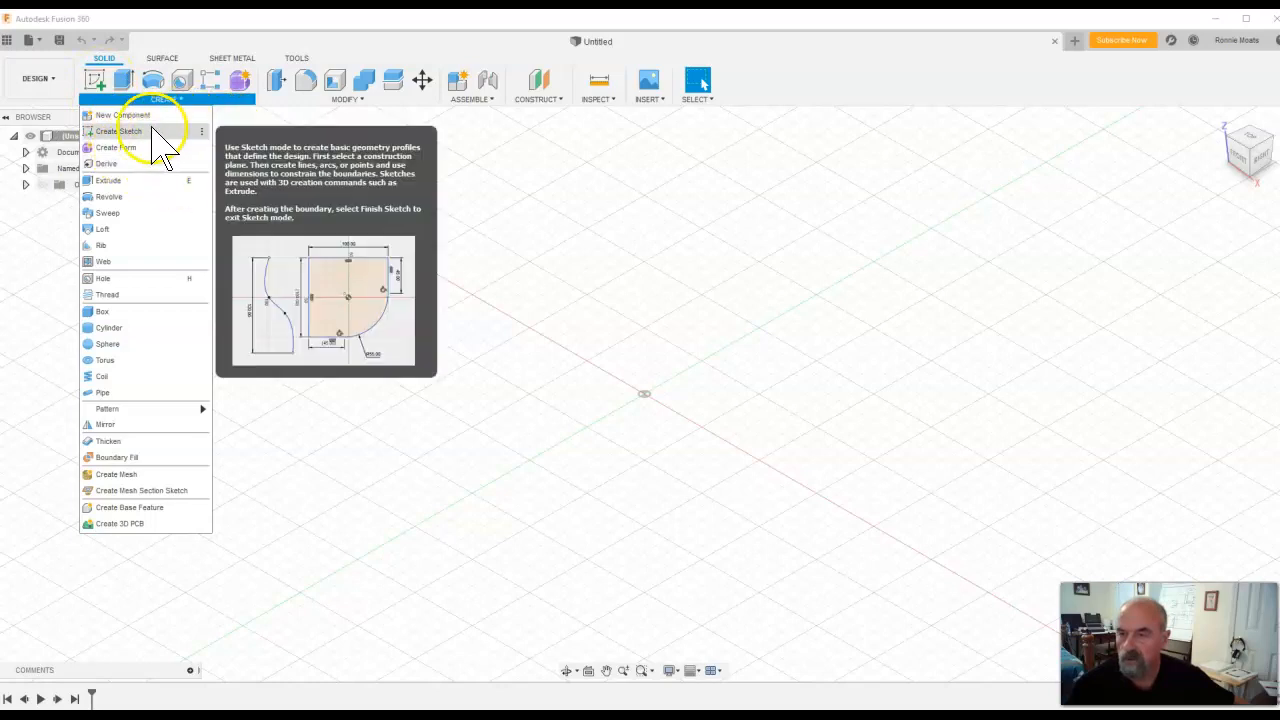
click(152, 131)
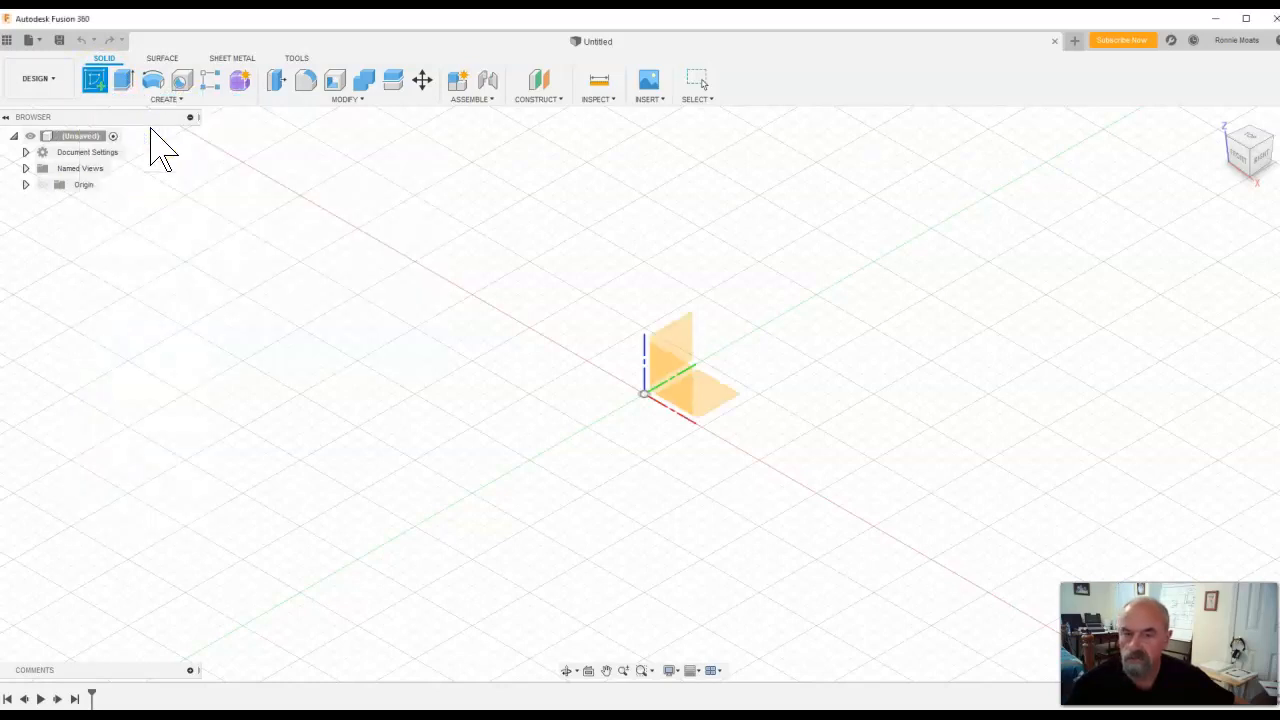
click(682, 379)
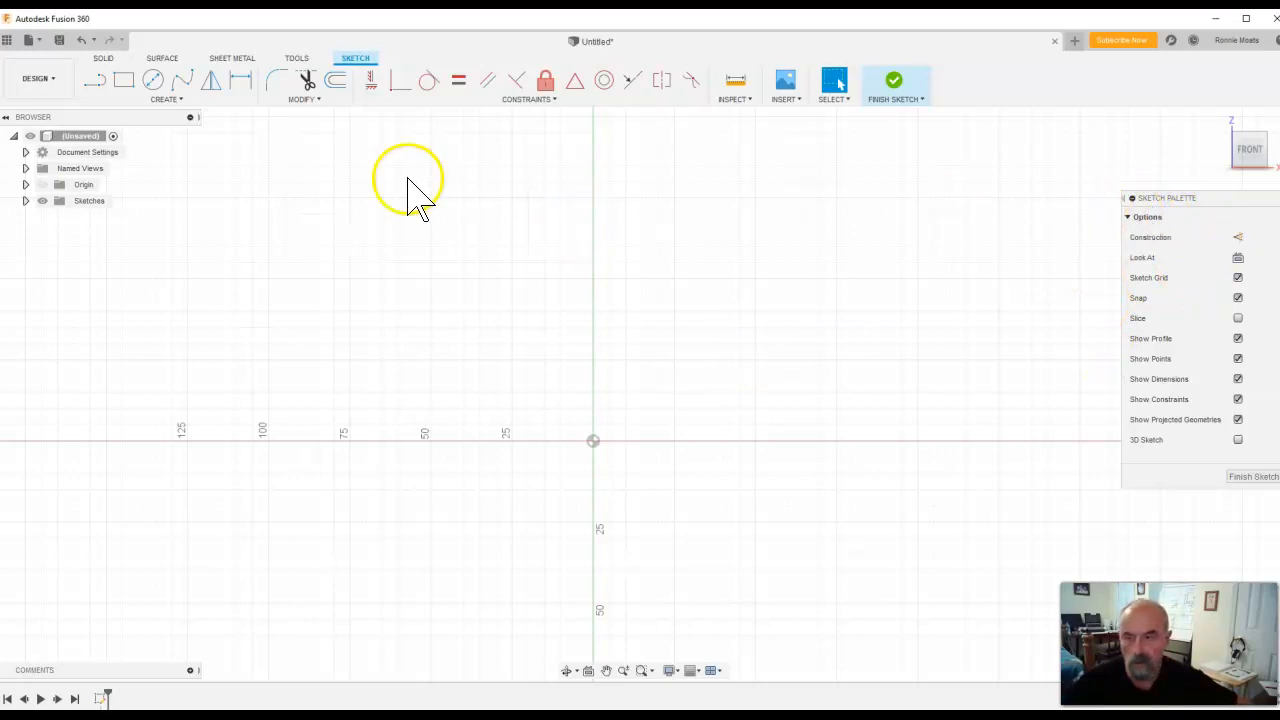
Step: Sketch a horizontal line about 150 mm long along the red axis, centred on the origin
click(96, 84)
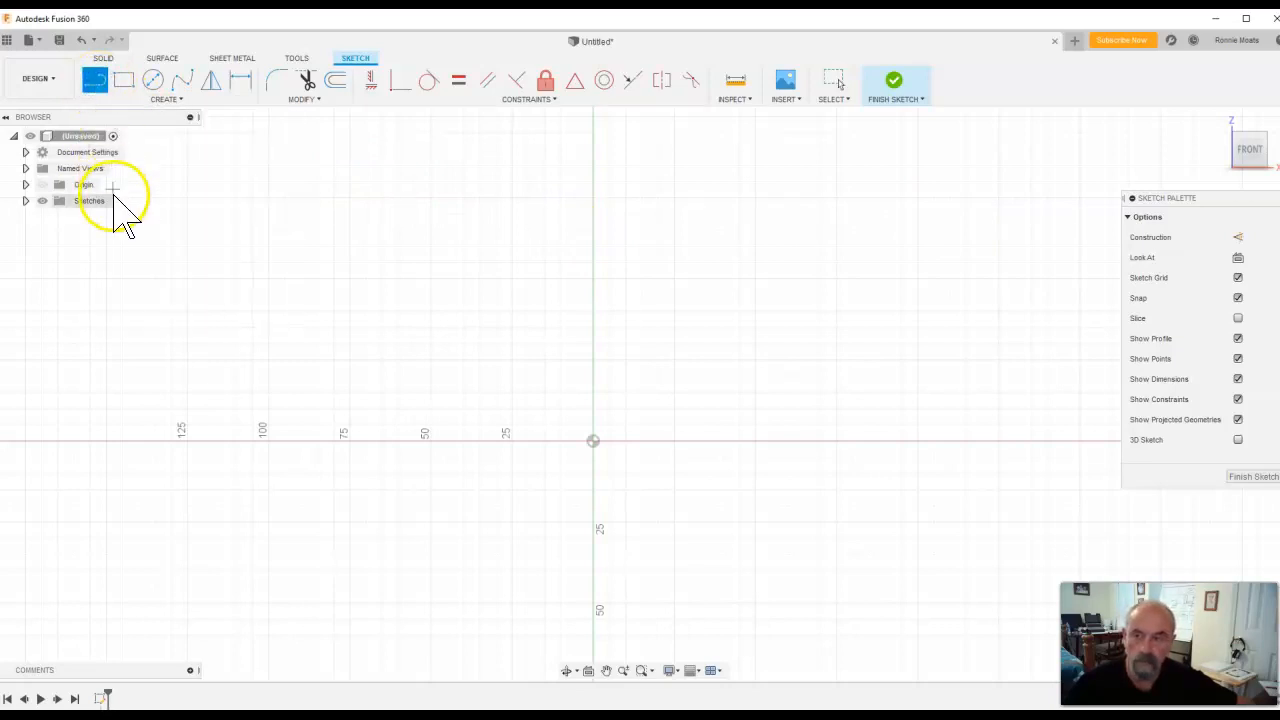
click(350, 441)
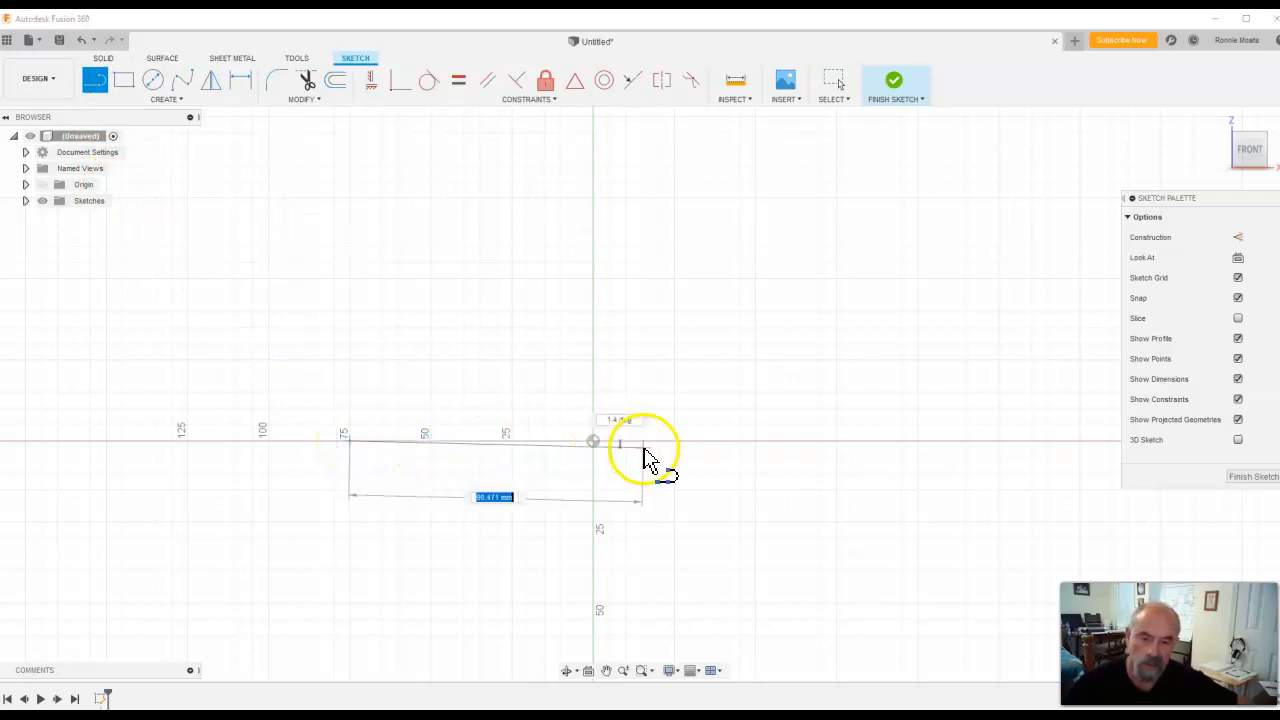
click(836, 442)
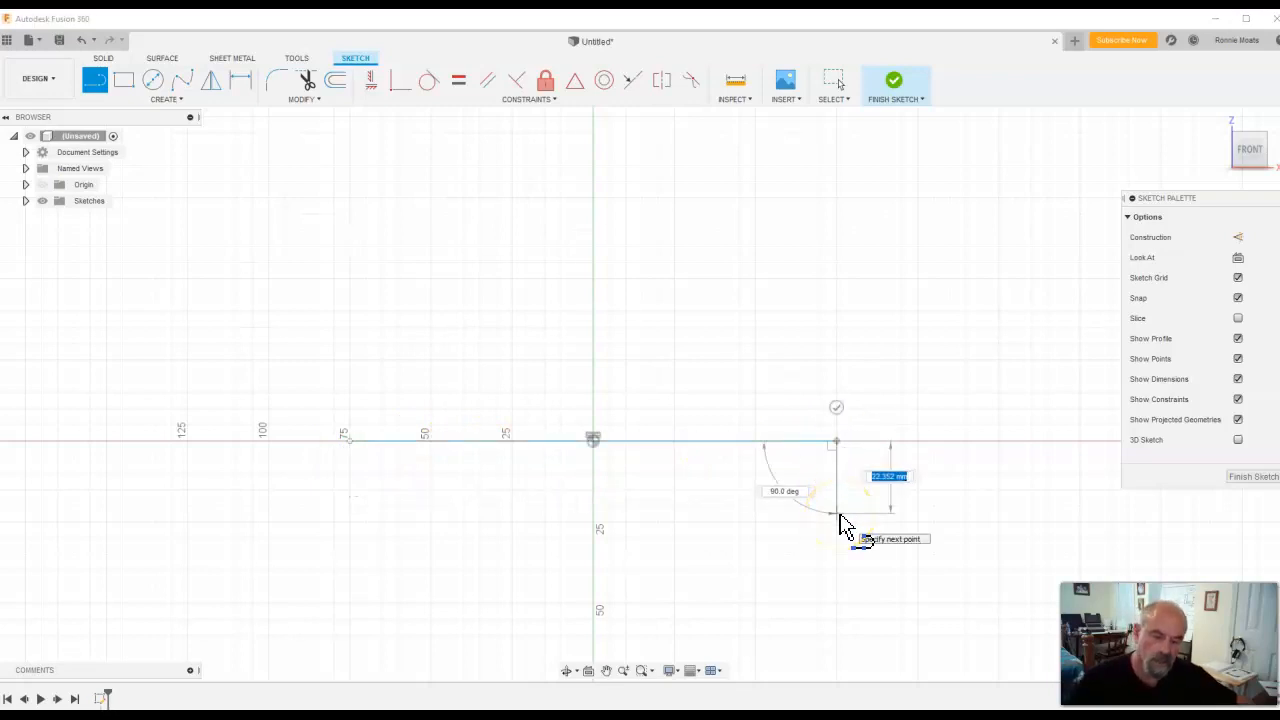
key(Escape)
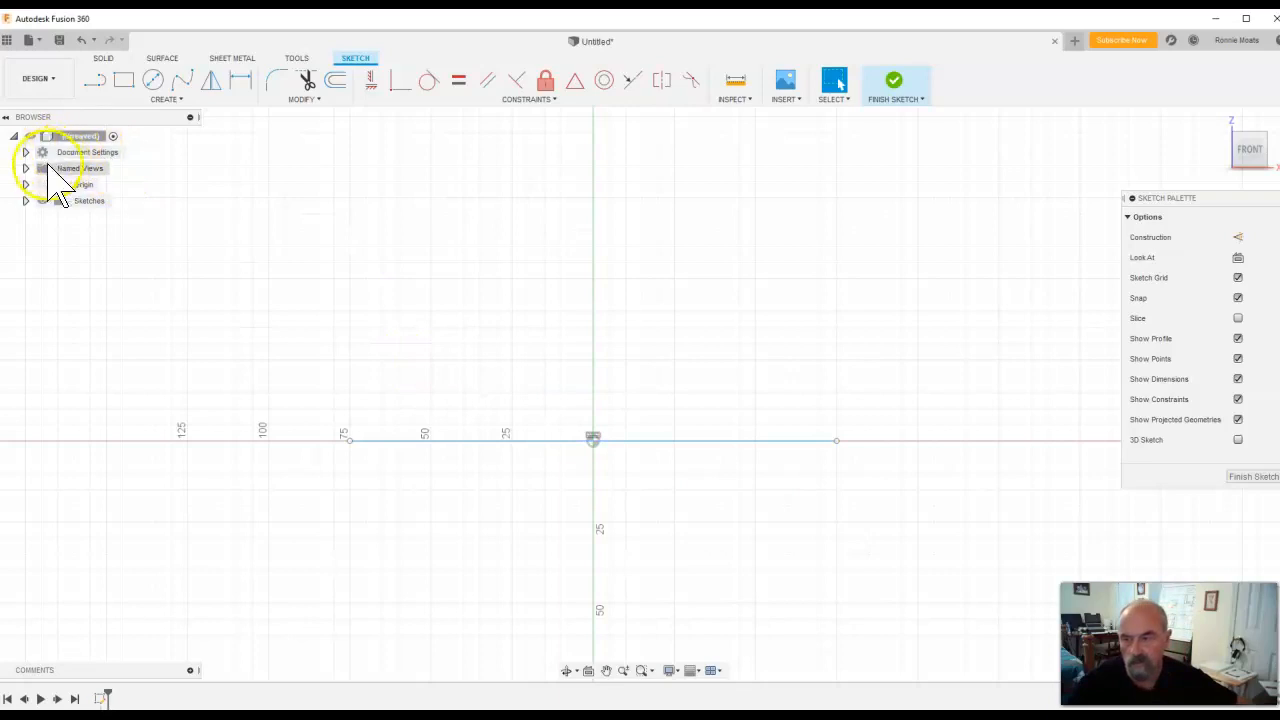
Step: Change the document's active units to Inch and set them as the default
click(25, 152)
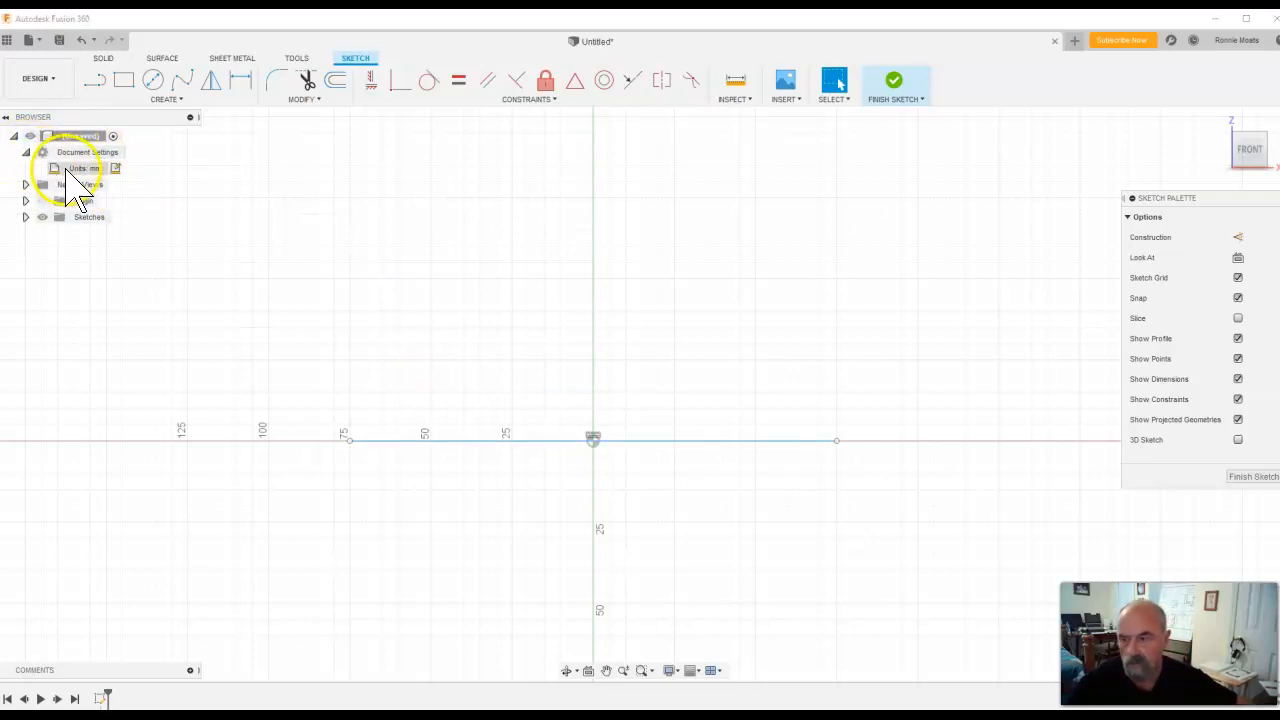
click(115, 168)
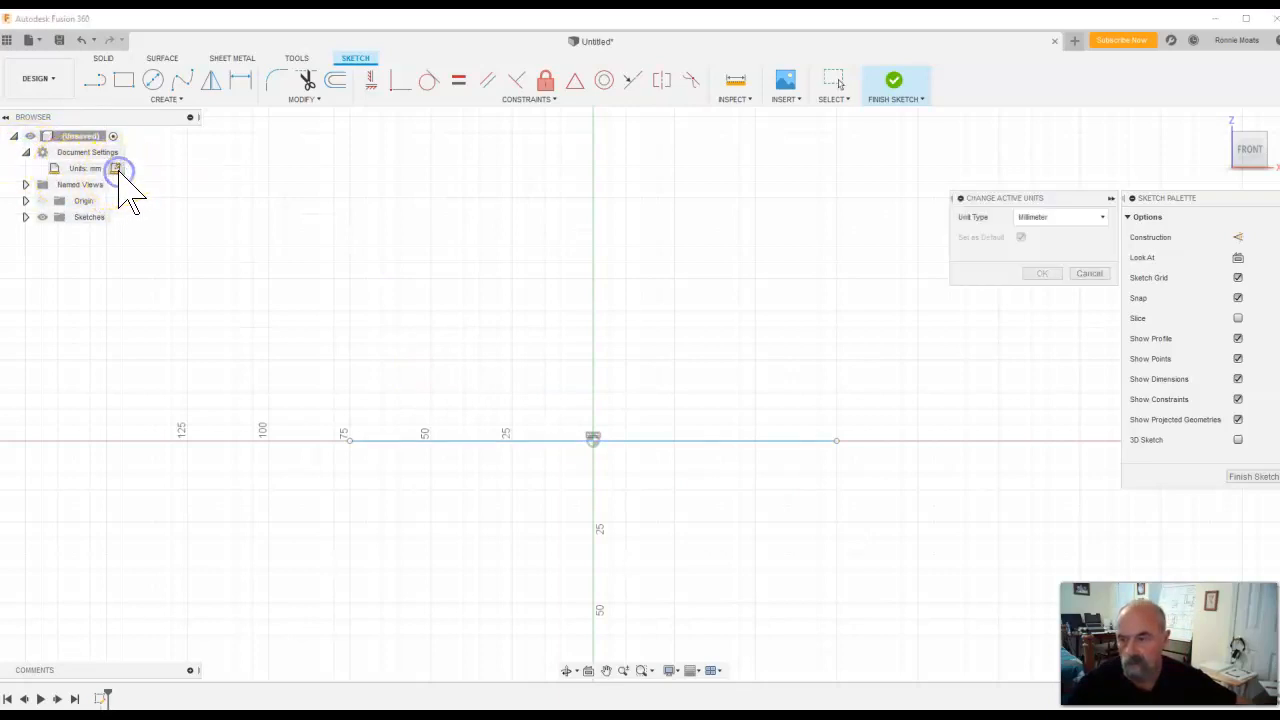
click(115, 168)
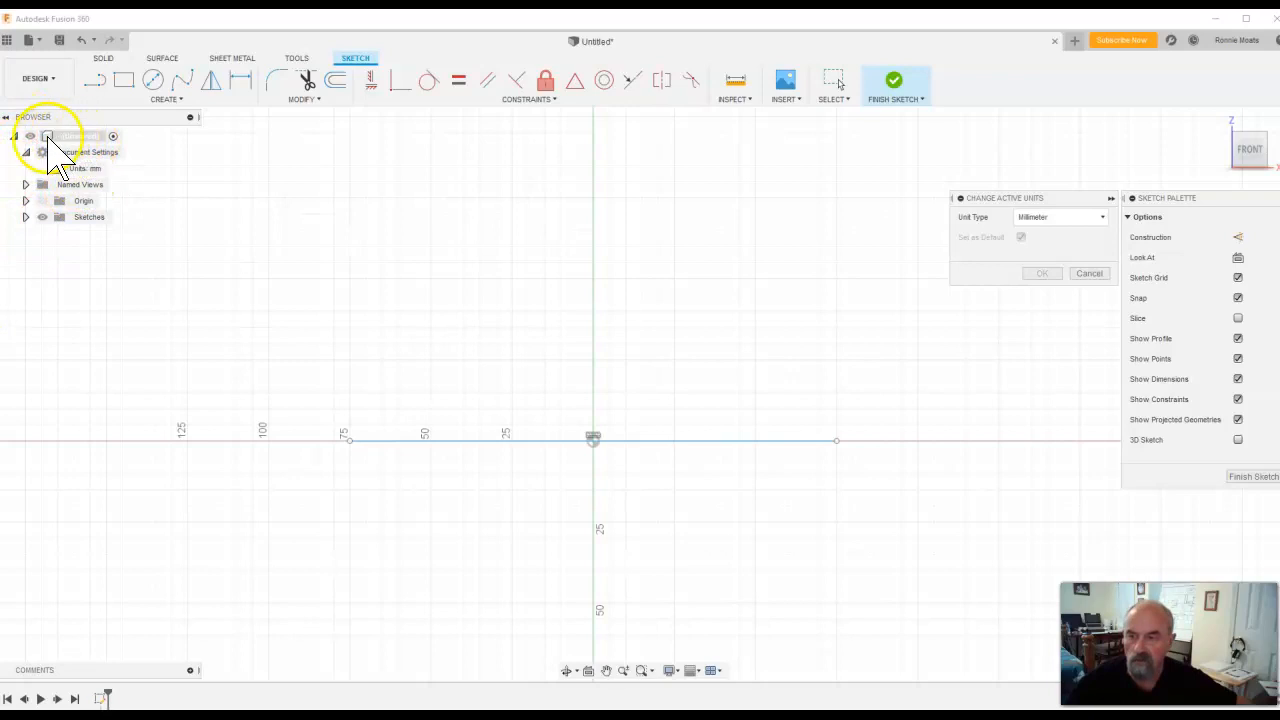
click(26, 152)
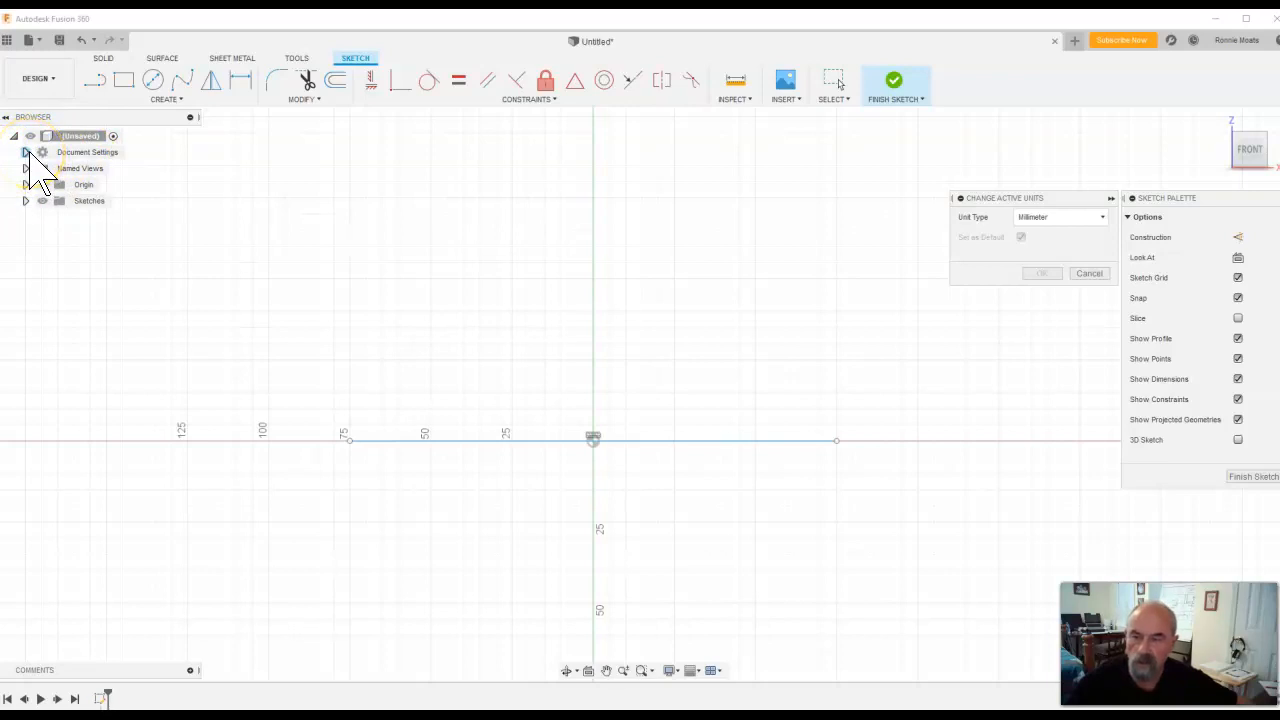
click(26, 152)
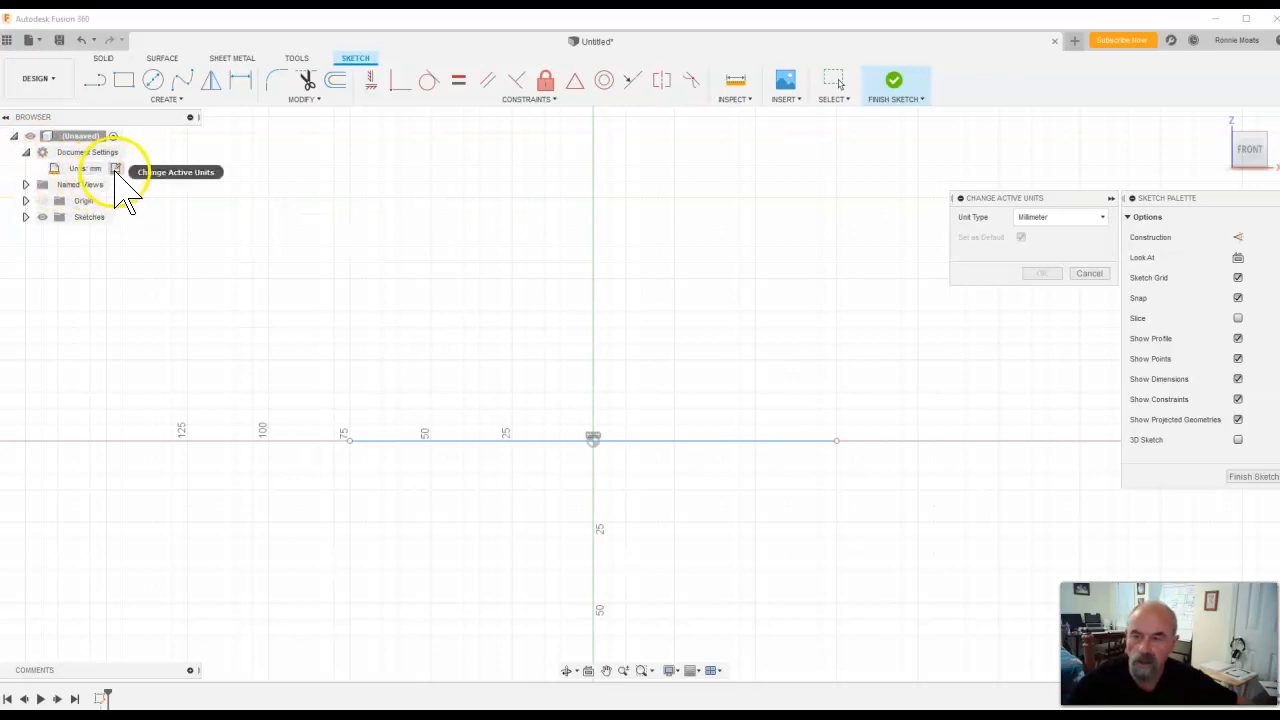
click(116, 171)
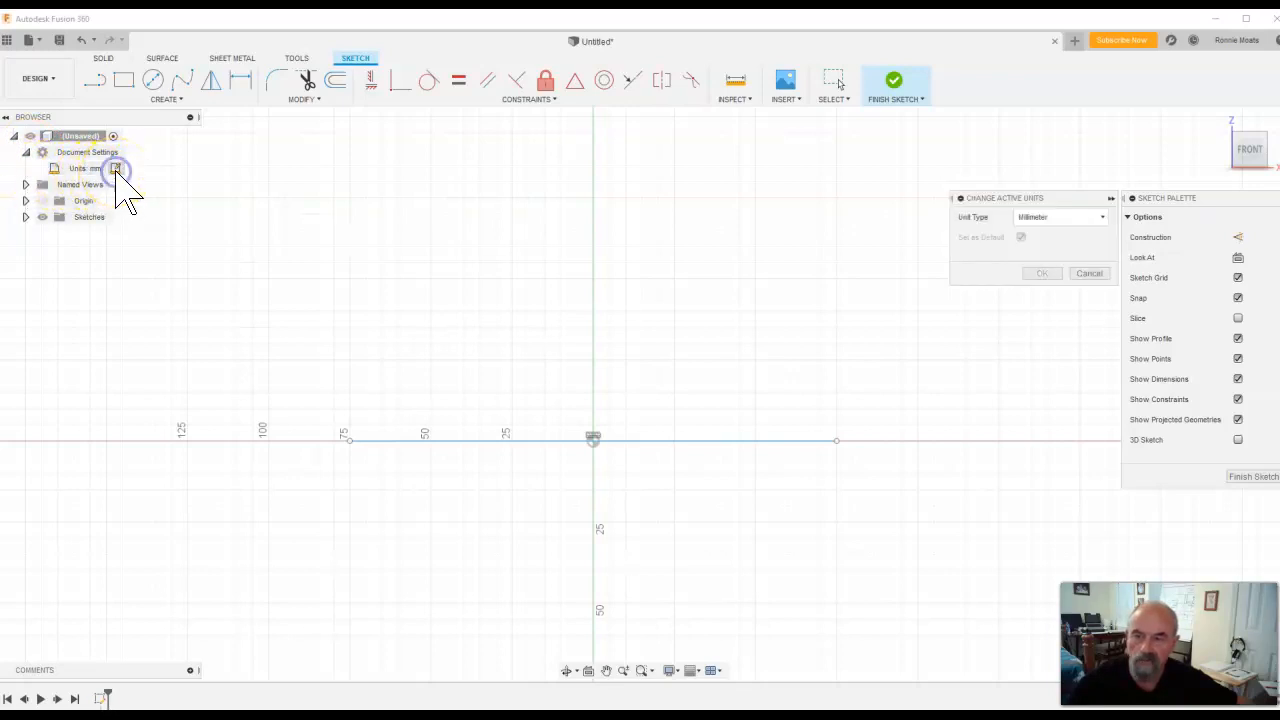
click(1101, 218)
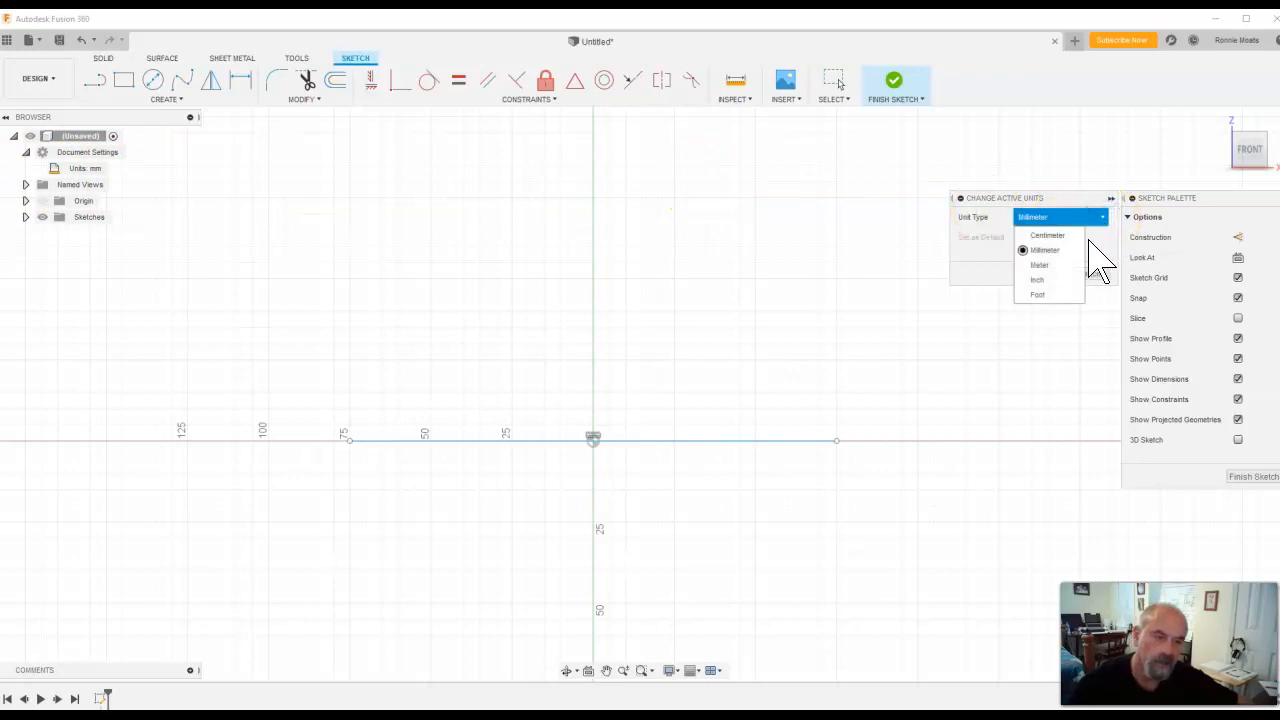
click(1052, 279)
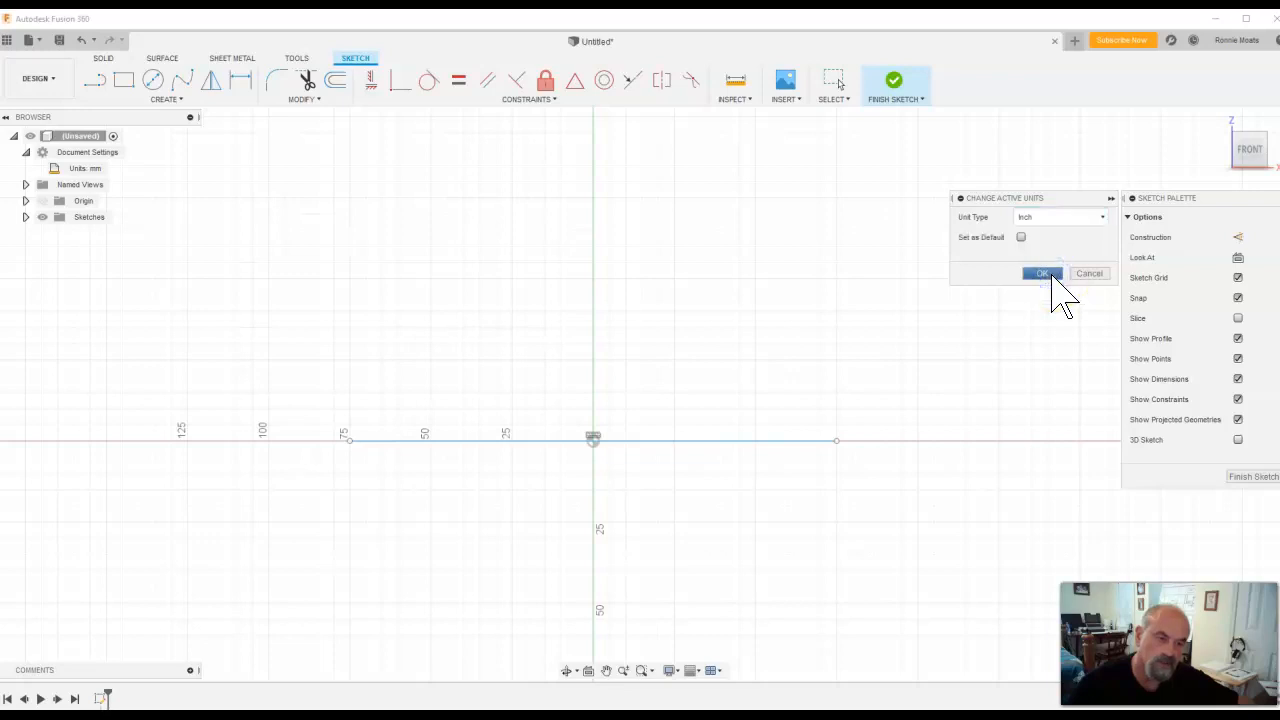
click(1021, 237)
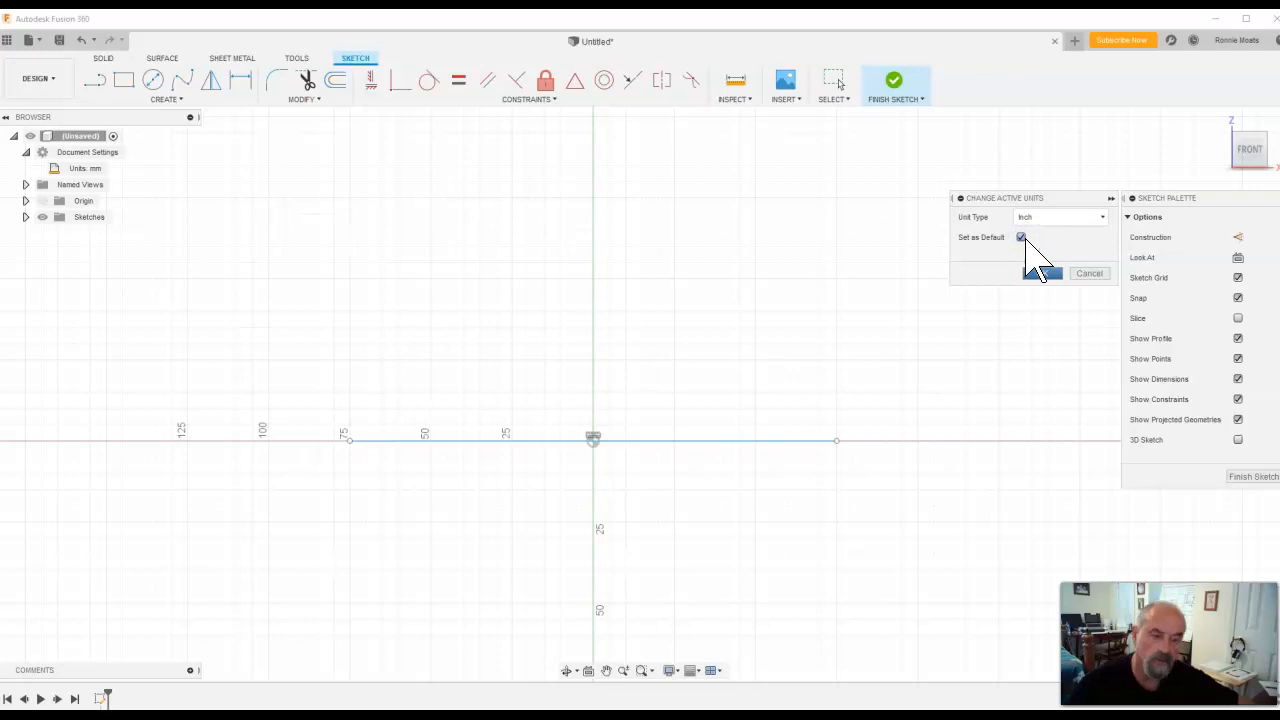
click(1042, 274)
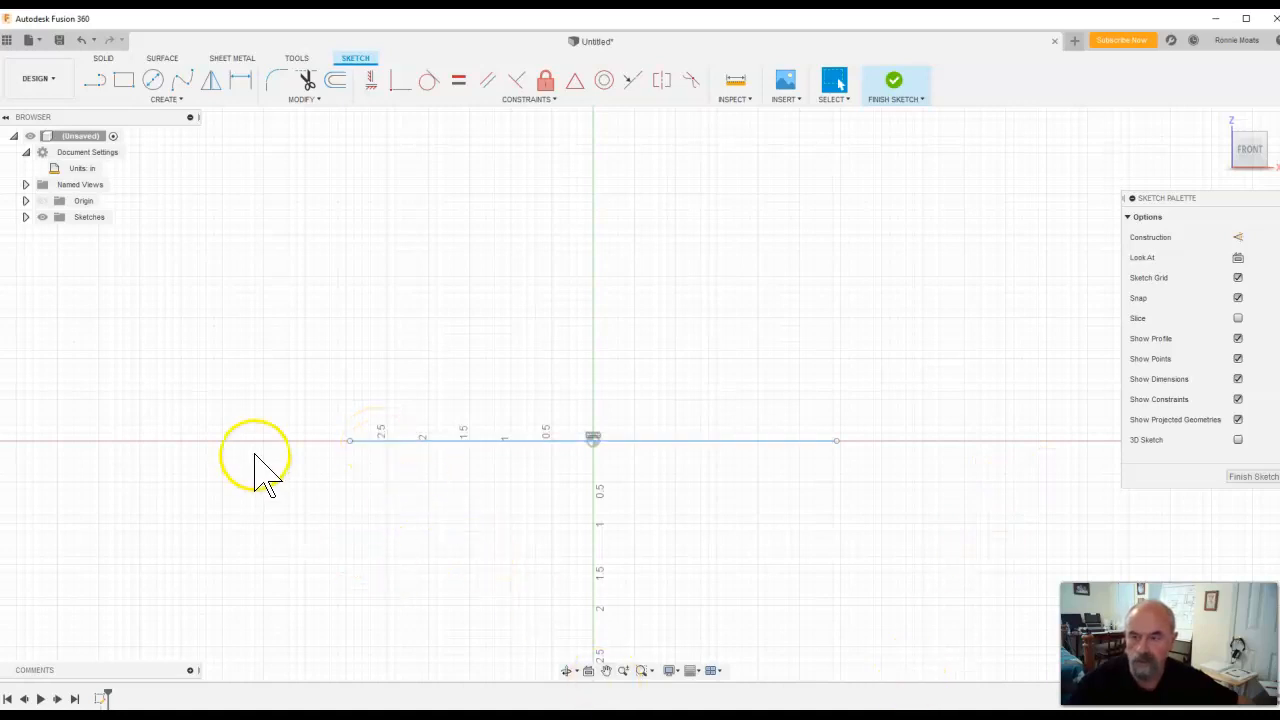
Step: Sketch a rectangle 1 in high and 0.25 in wide, its right edge on the vertical axis, about 0.9 in above the line
click(124, 82)
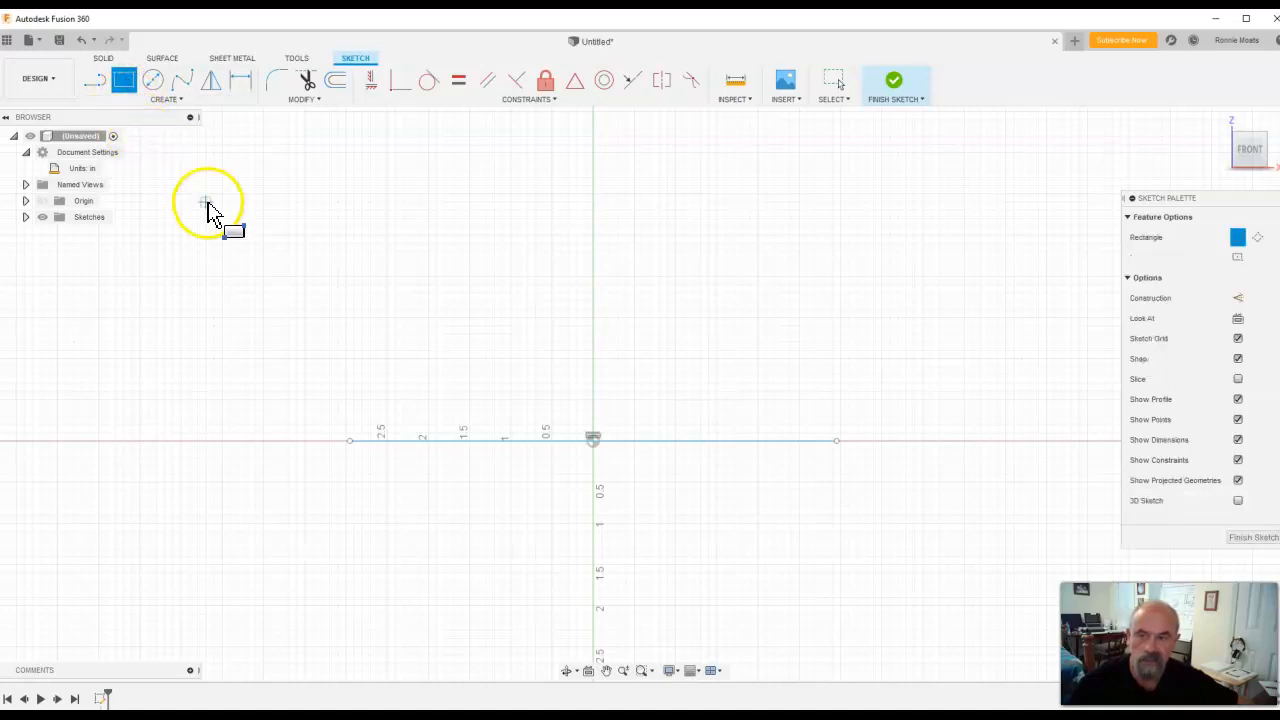
click(594, 372)
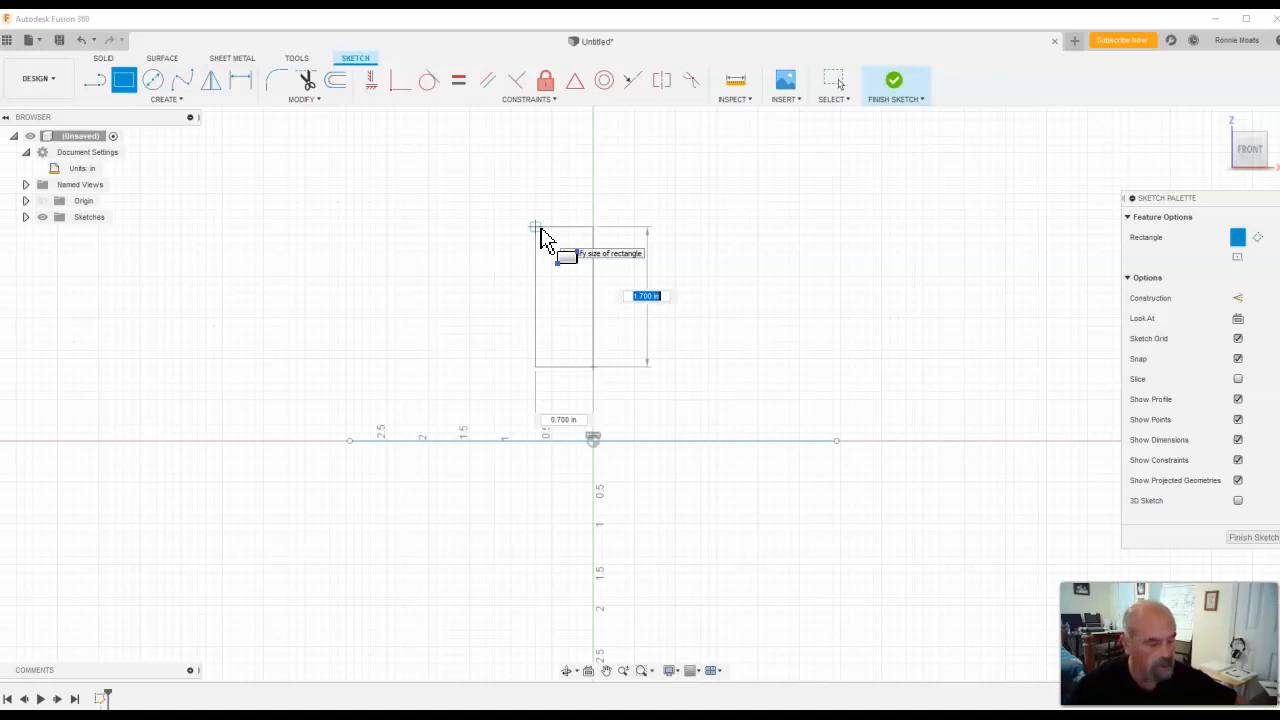
text(1)
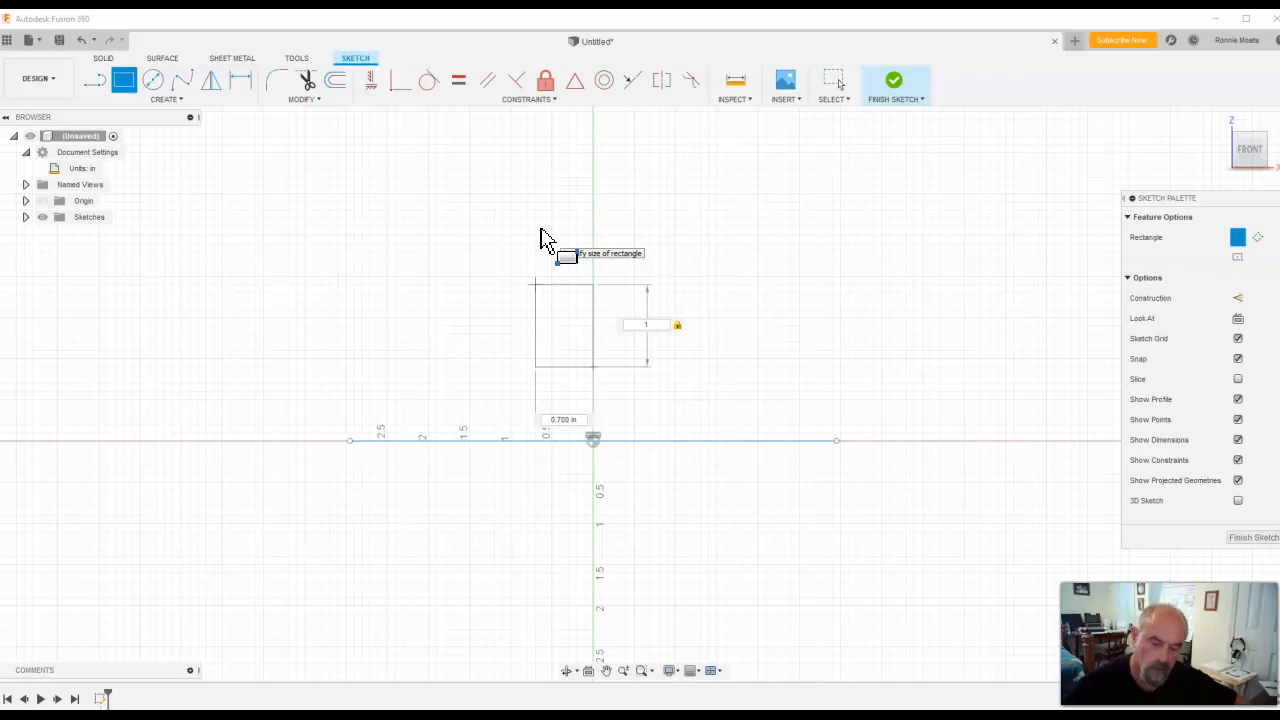
key(Tab)
text(.25)
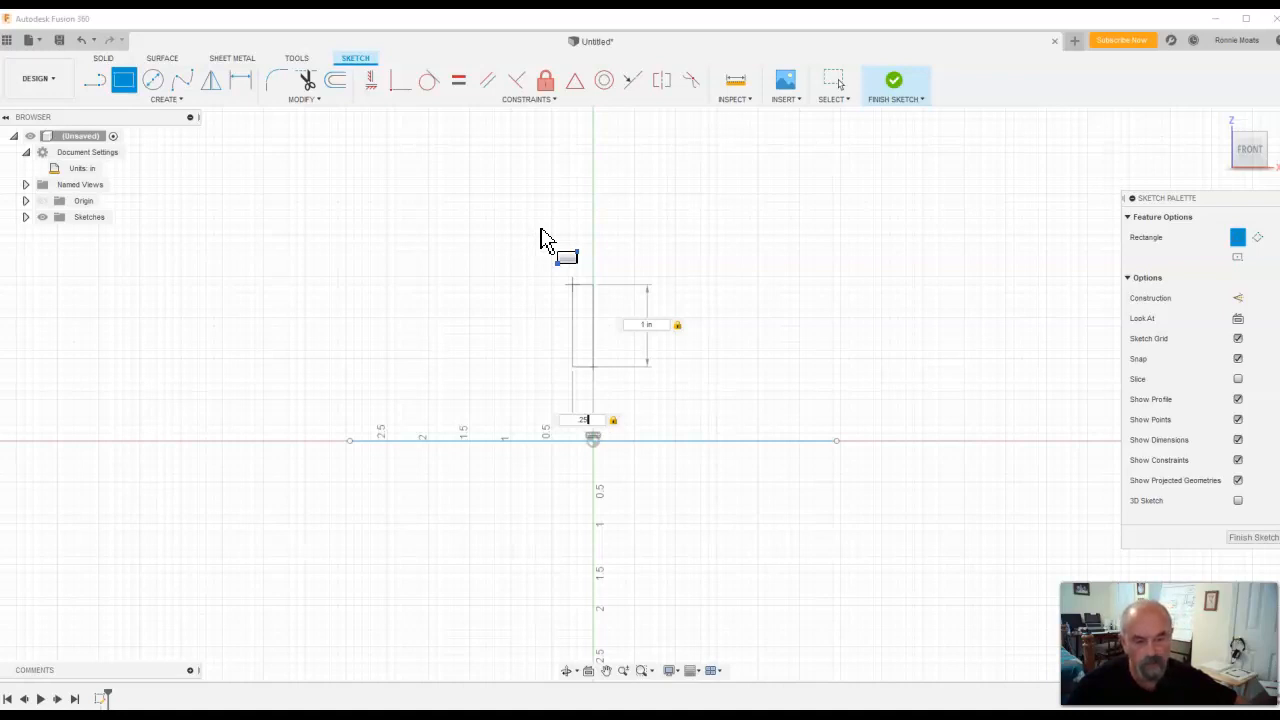
key(Return)
key(Escape)
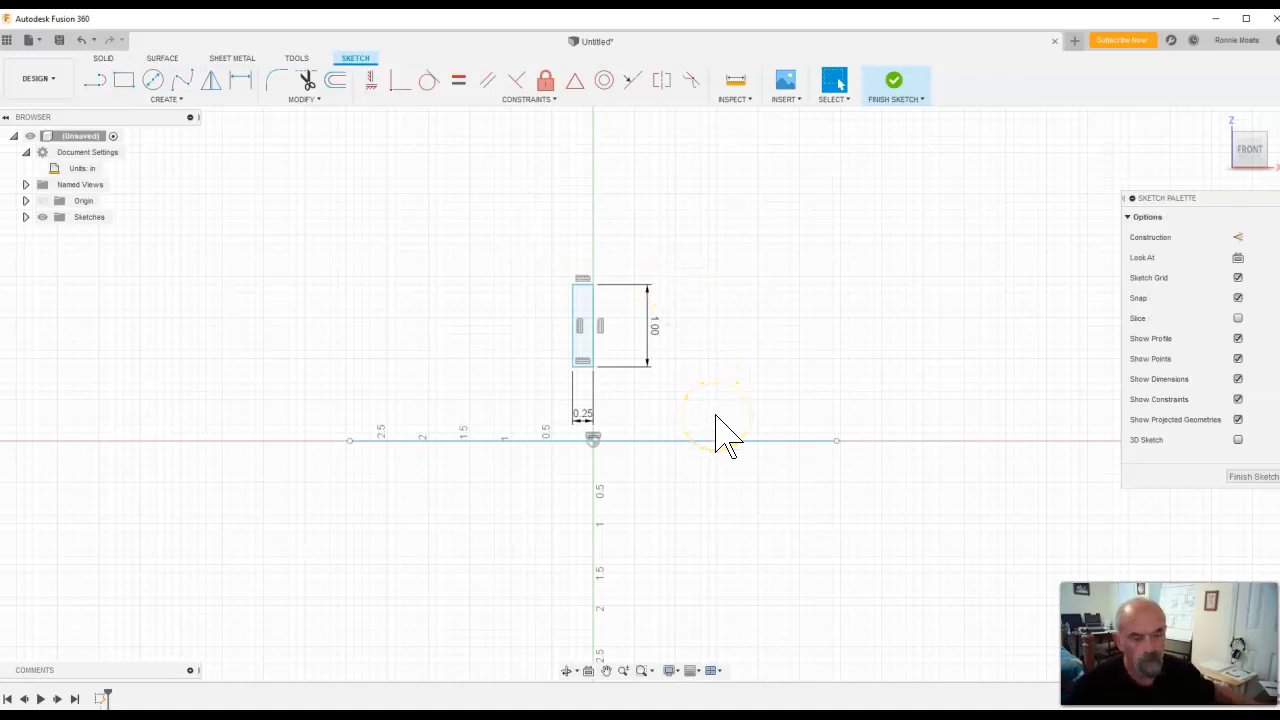
Step: Dimension the gap between the horizontal axis line and the rectangle's bottom edge at 0.125 in
scroll(686, 429, down, 1)
scroll(698, 424, up, 1)
scroll(690, 360, up, 5)
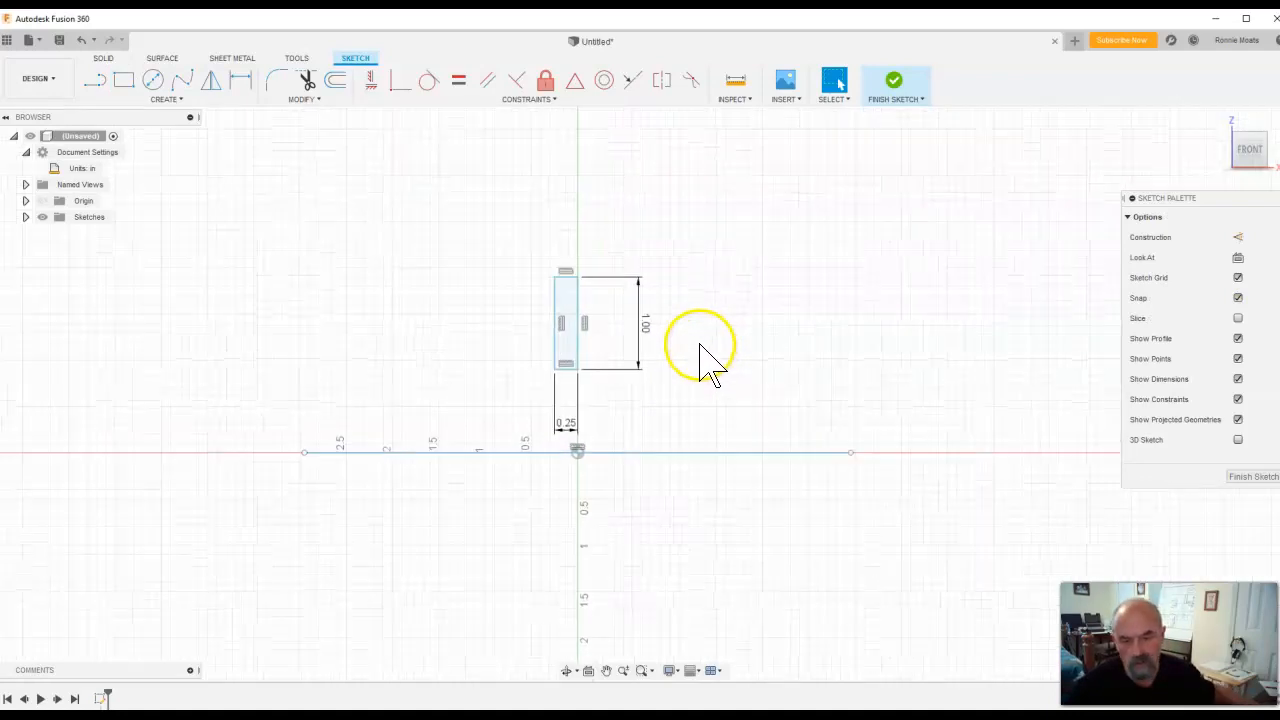
middle_drag(409, 303, 517, 355)
scroll(517, 360, up, 2)
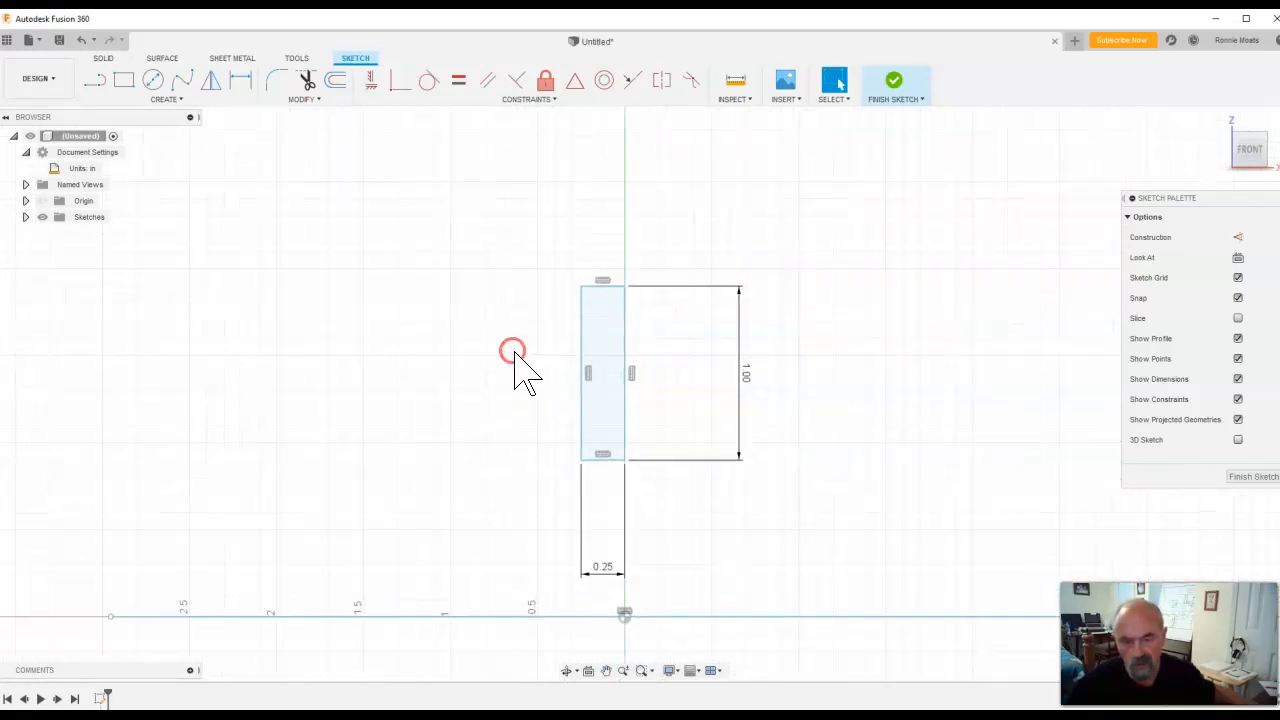
click(694, 360)
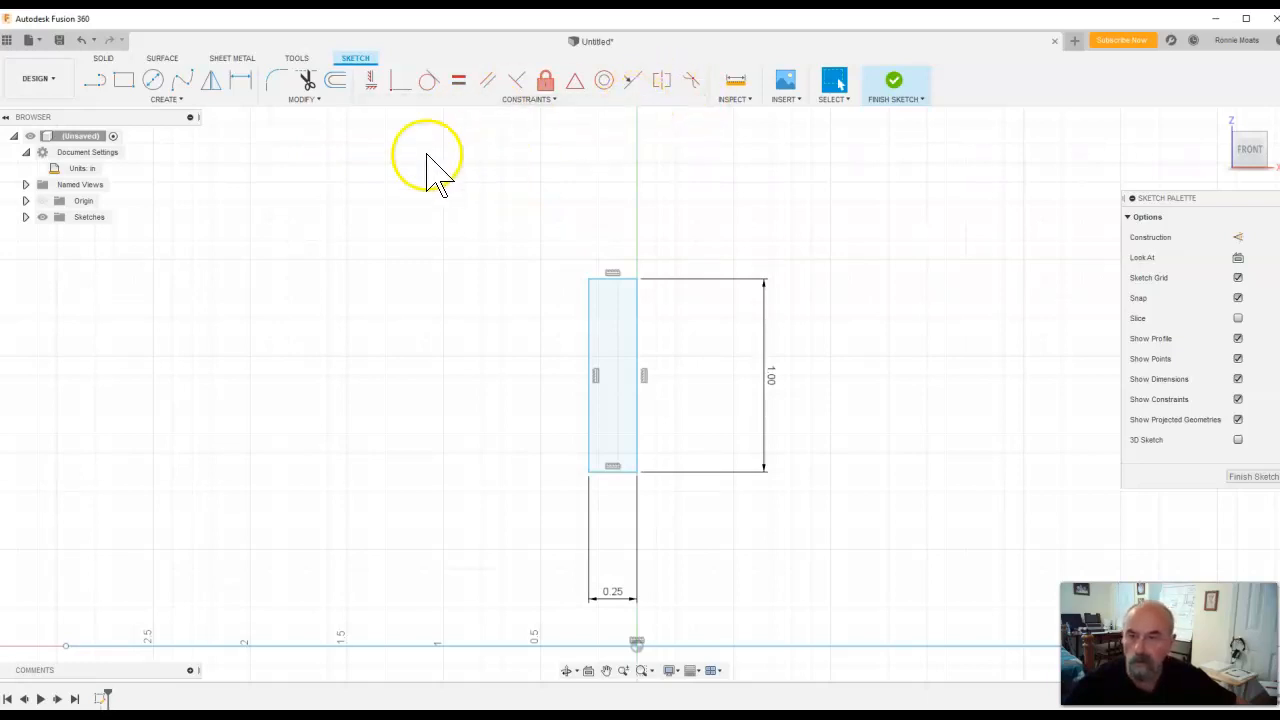
click(245, 76)
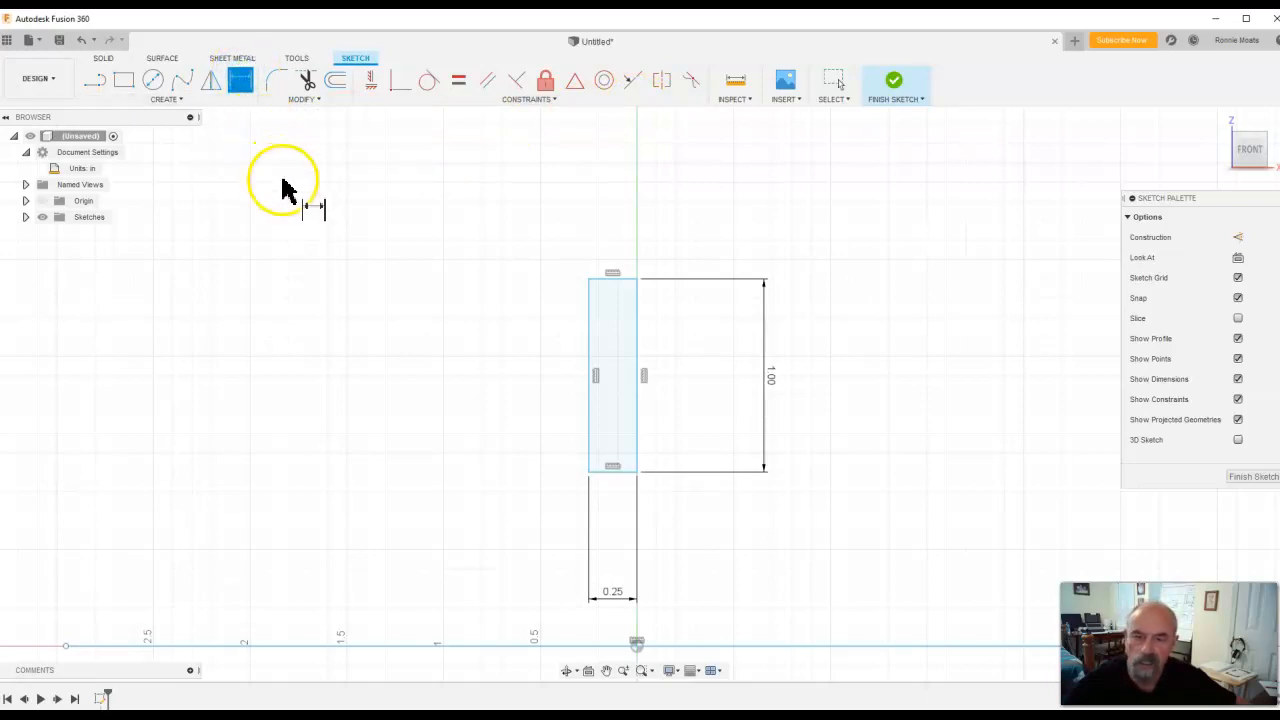
click(614, 647)
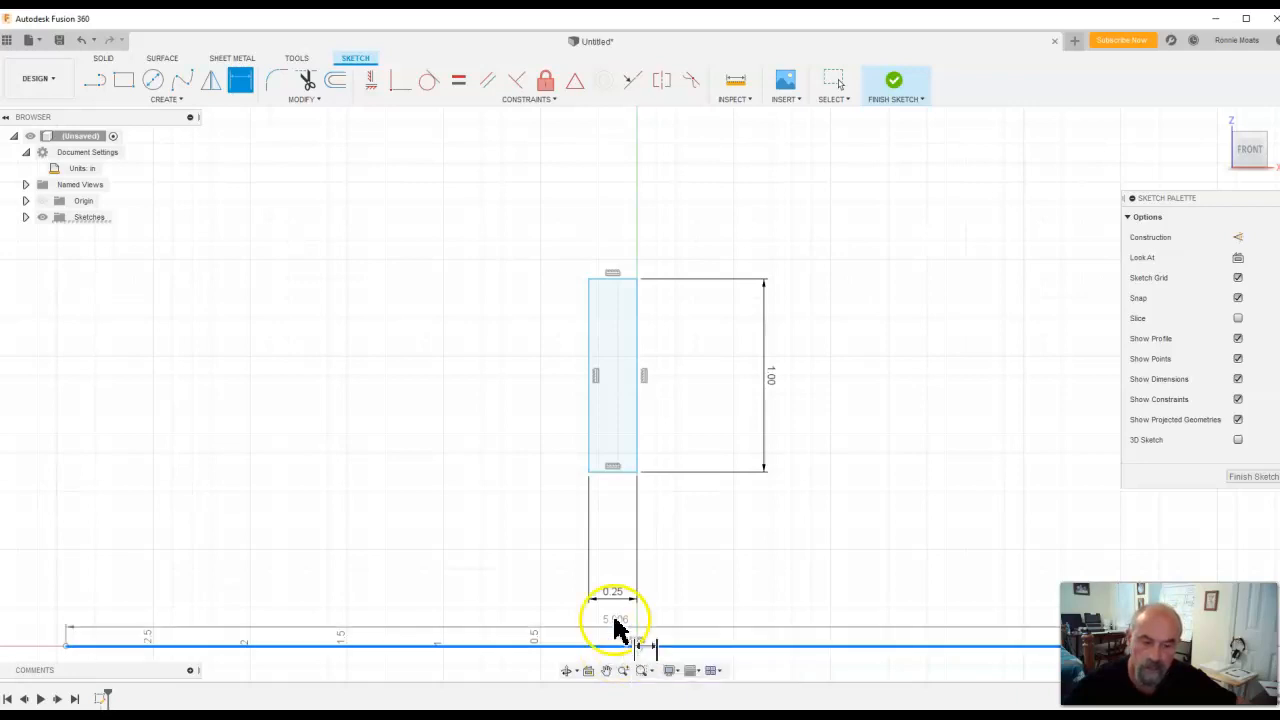
click(617, 476)
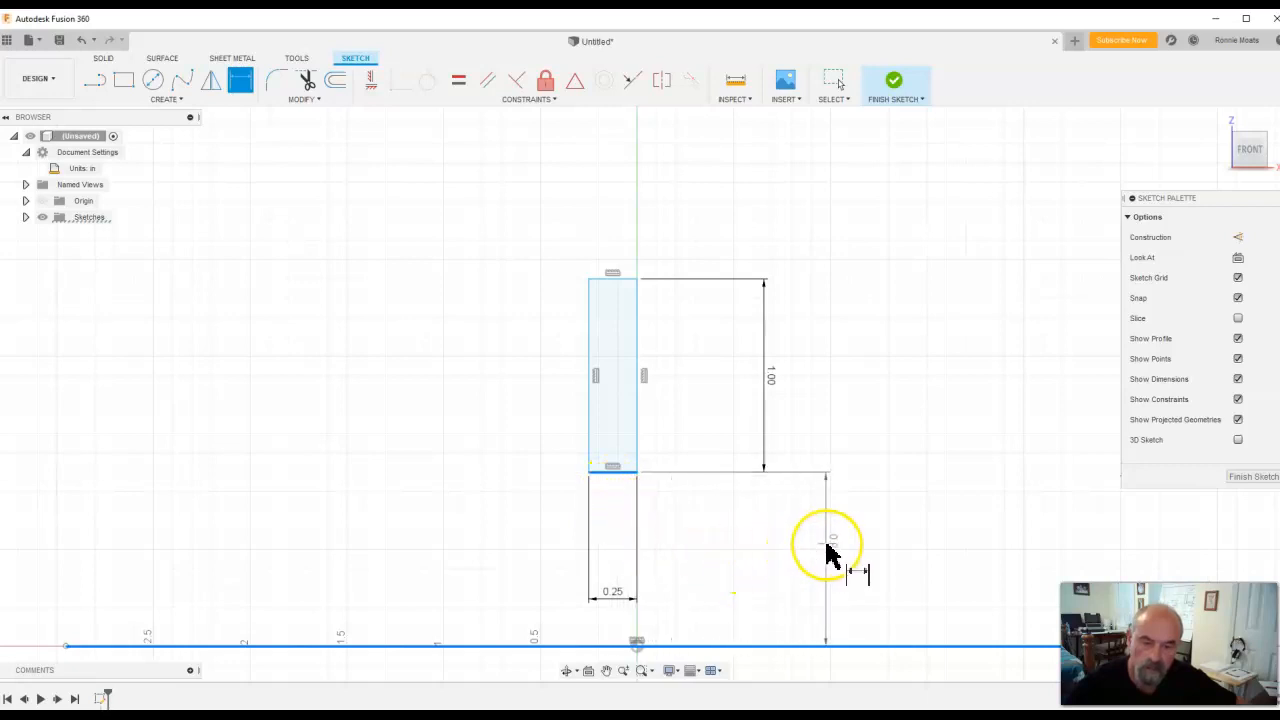
click(826, 553)
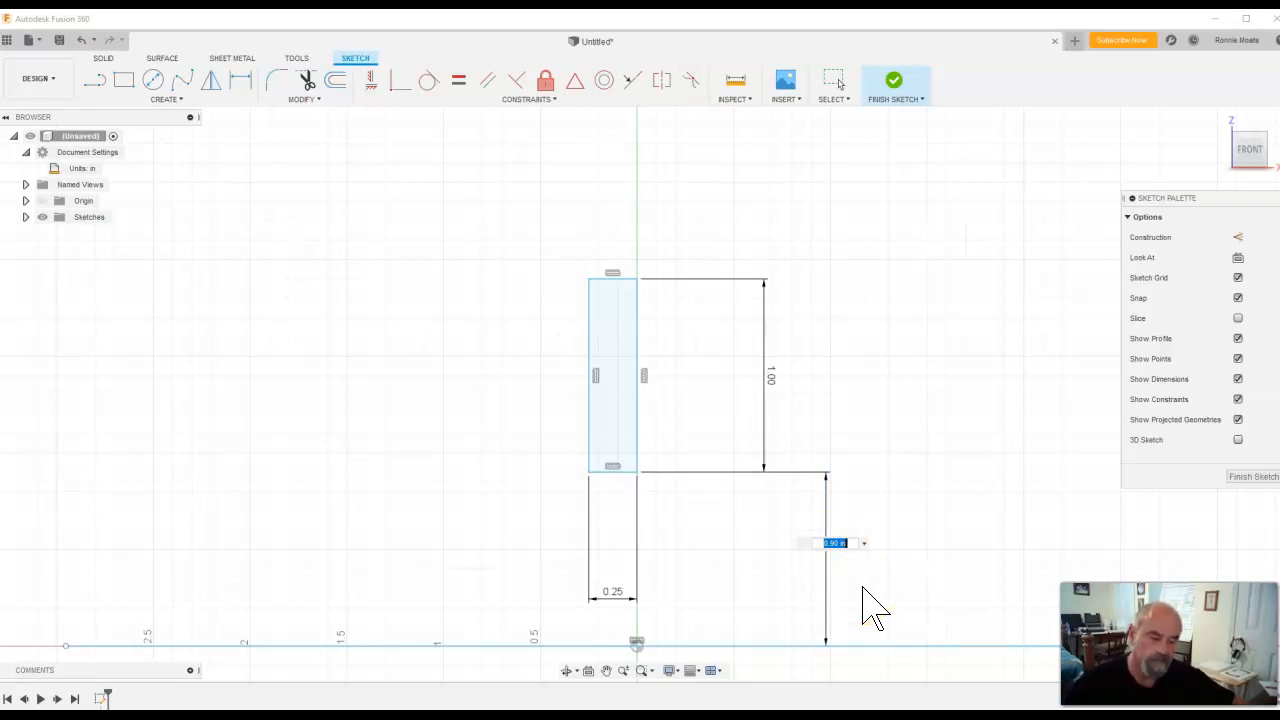
key(BackSpace)
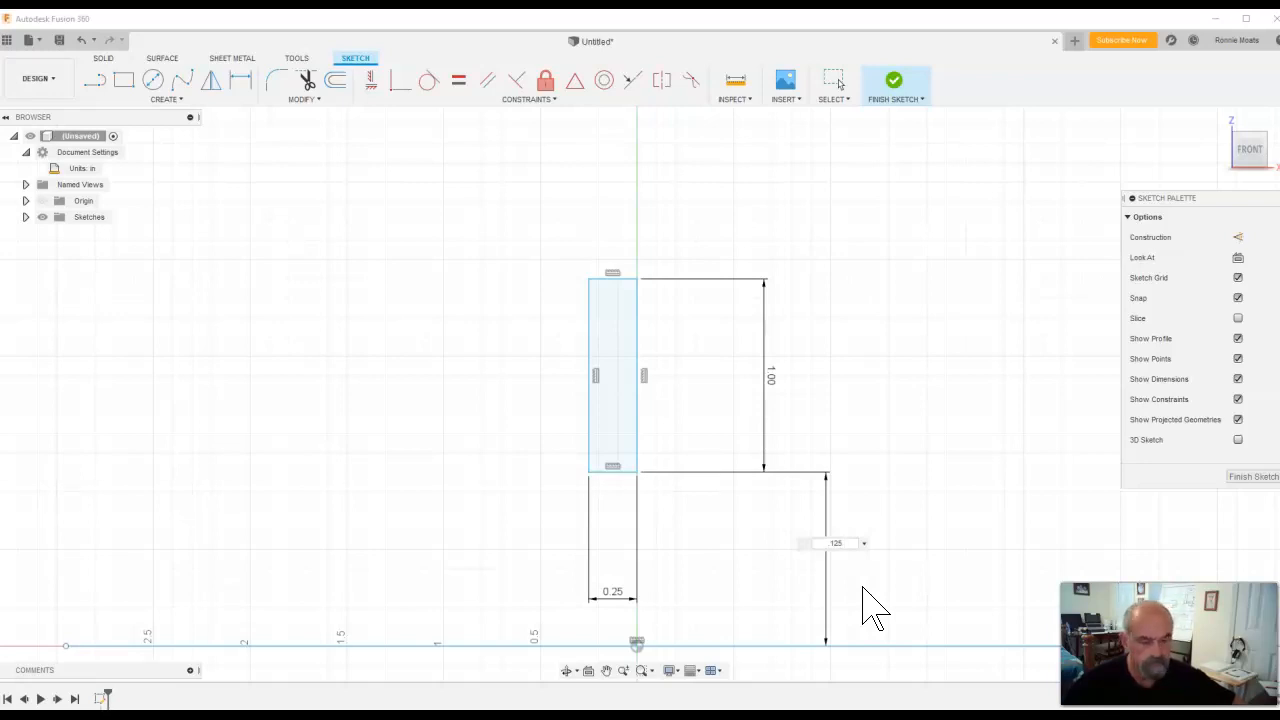
key(BackSpace)
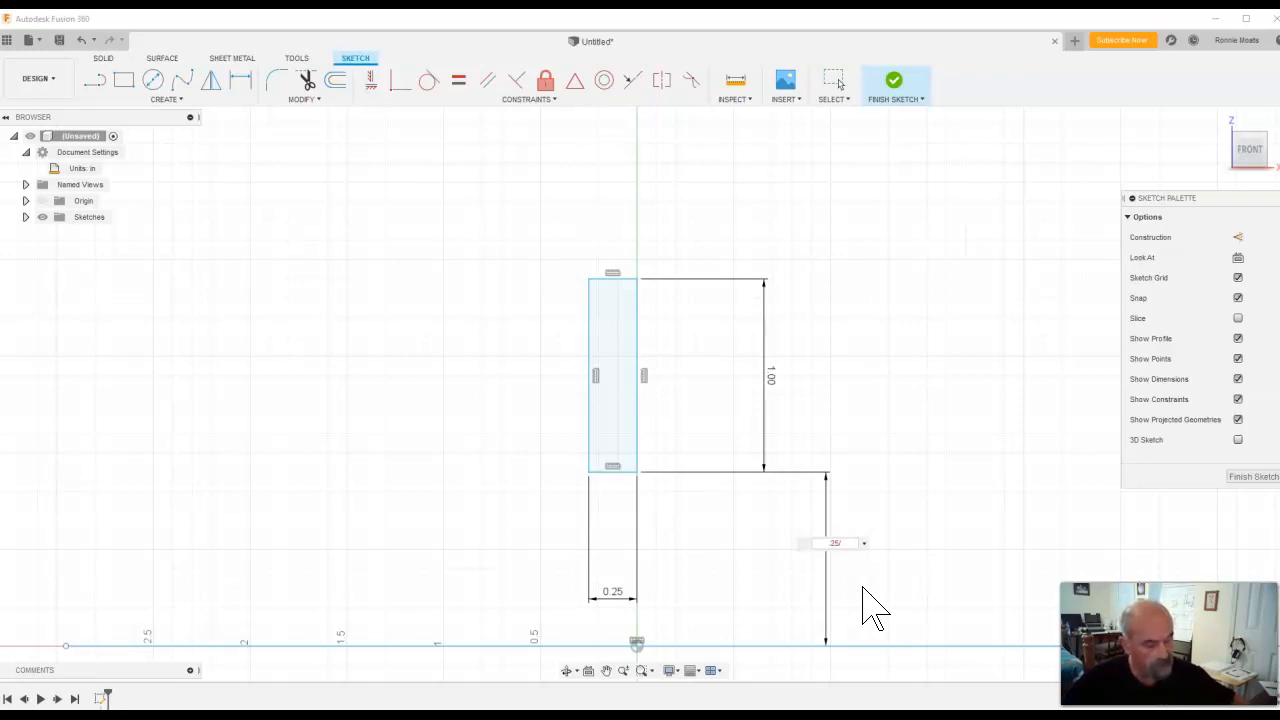
key(Return)
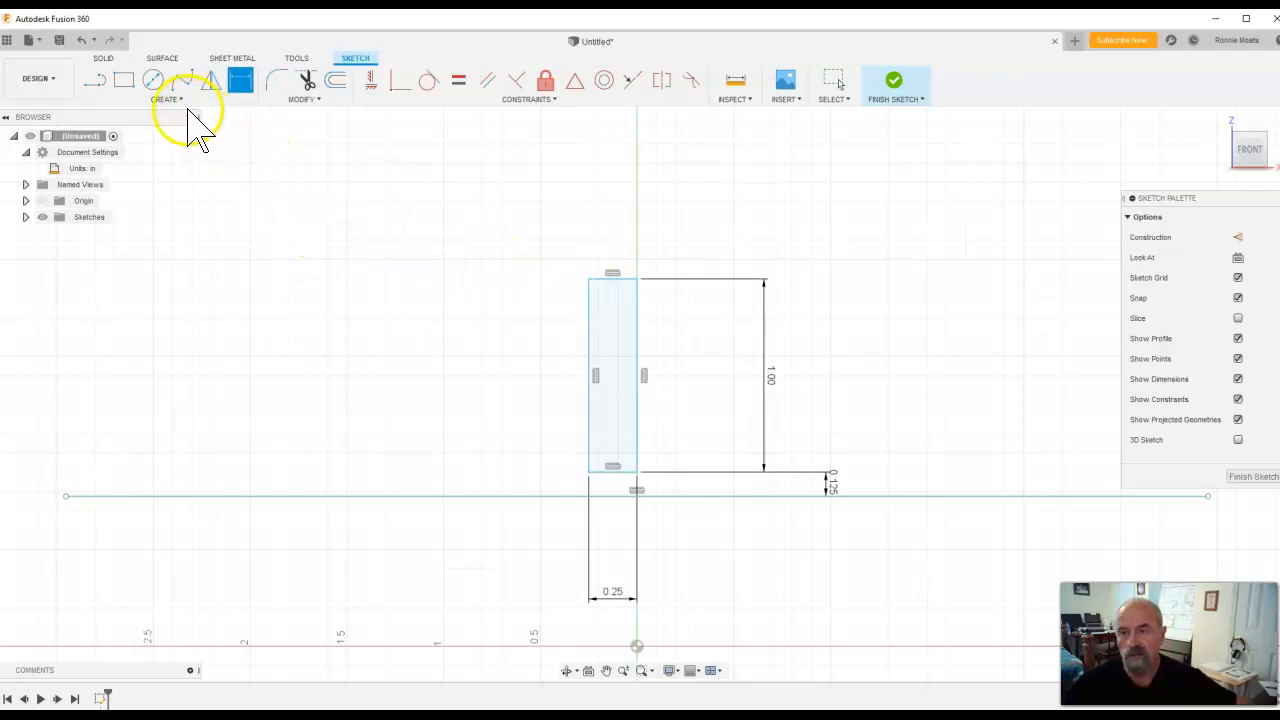
Step: Sketch a center-diameter circle at the midpoint of the rectangle's top edge, reaching its top-left corner for a 0.25 in diameter
click(153, 81)
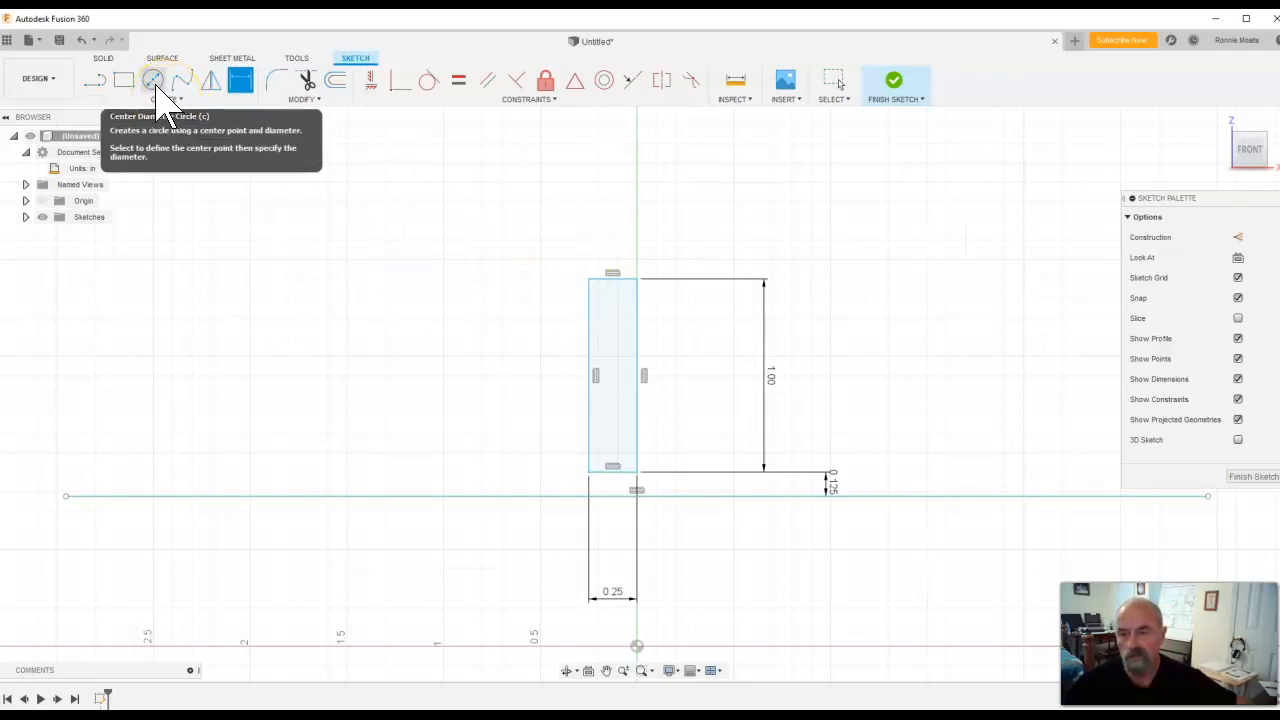
click(155, 85)
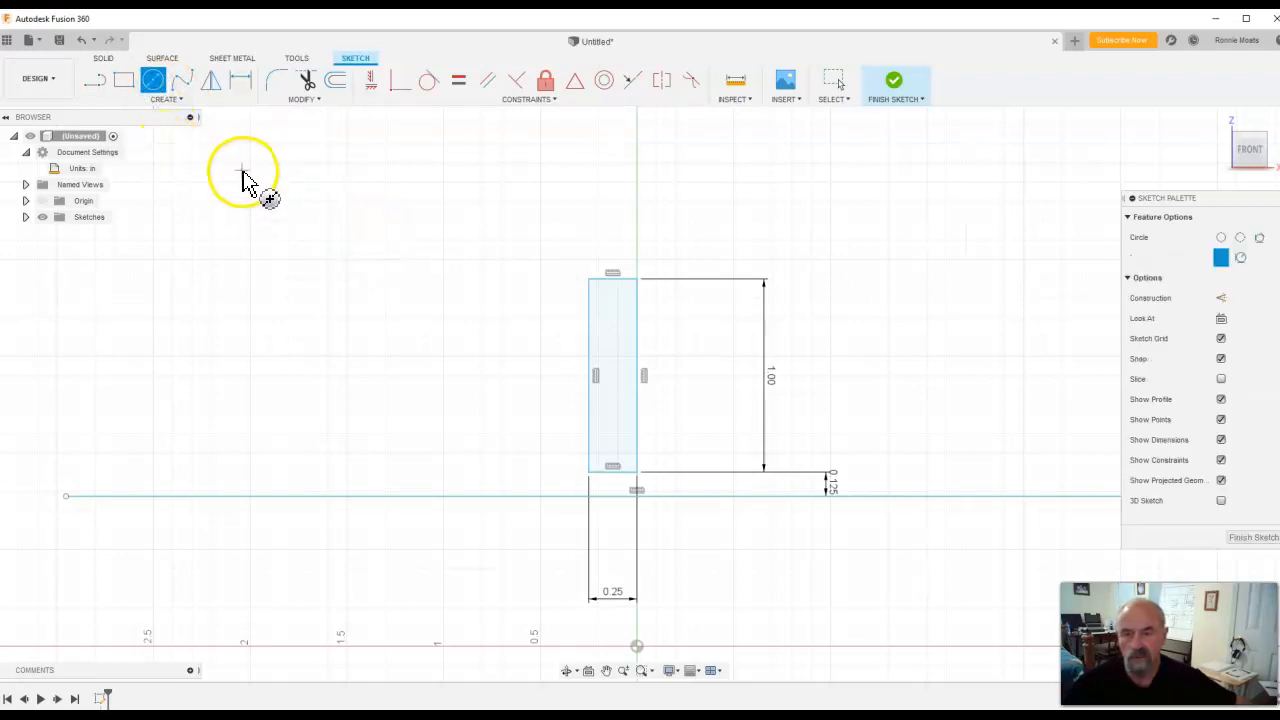
click(170, 100)
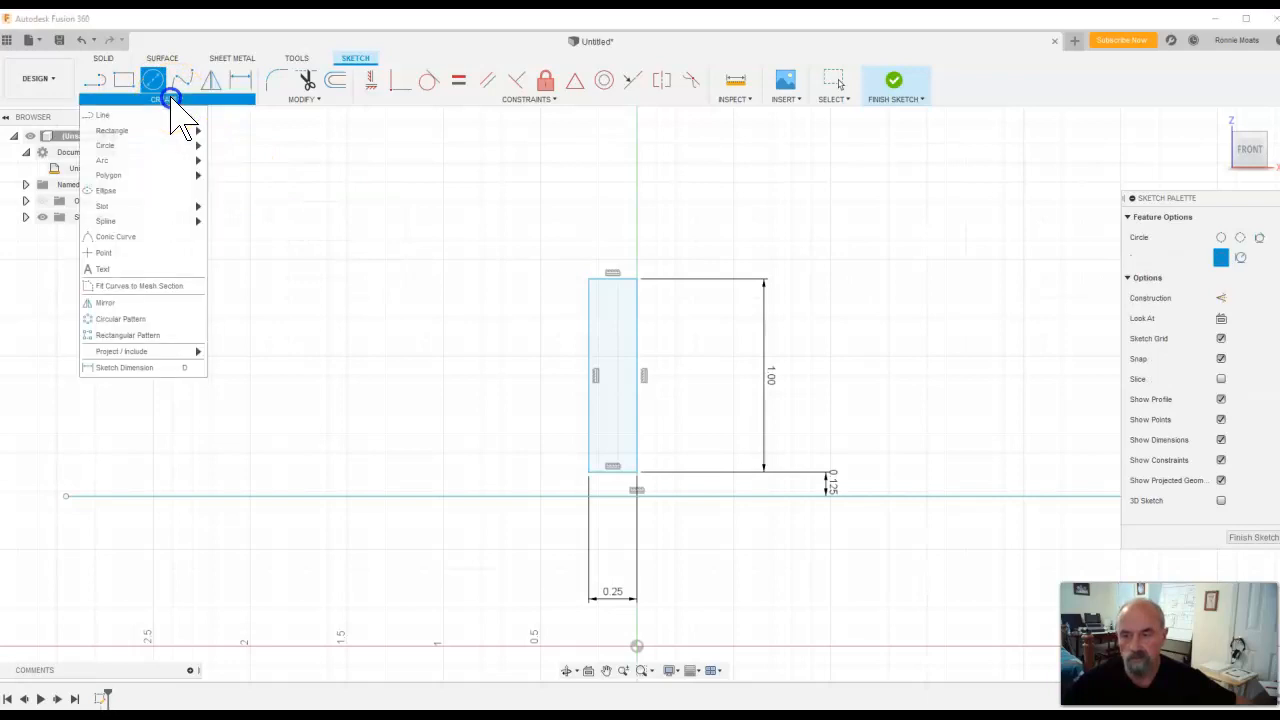
mouse_move(155, 160)
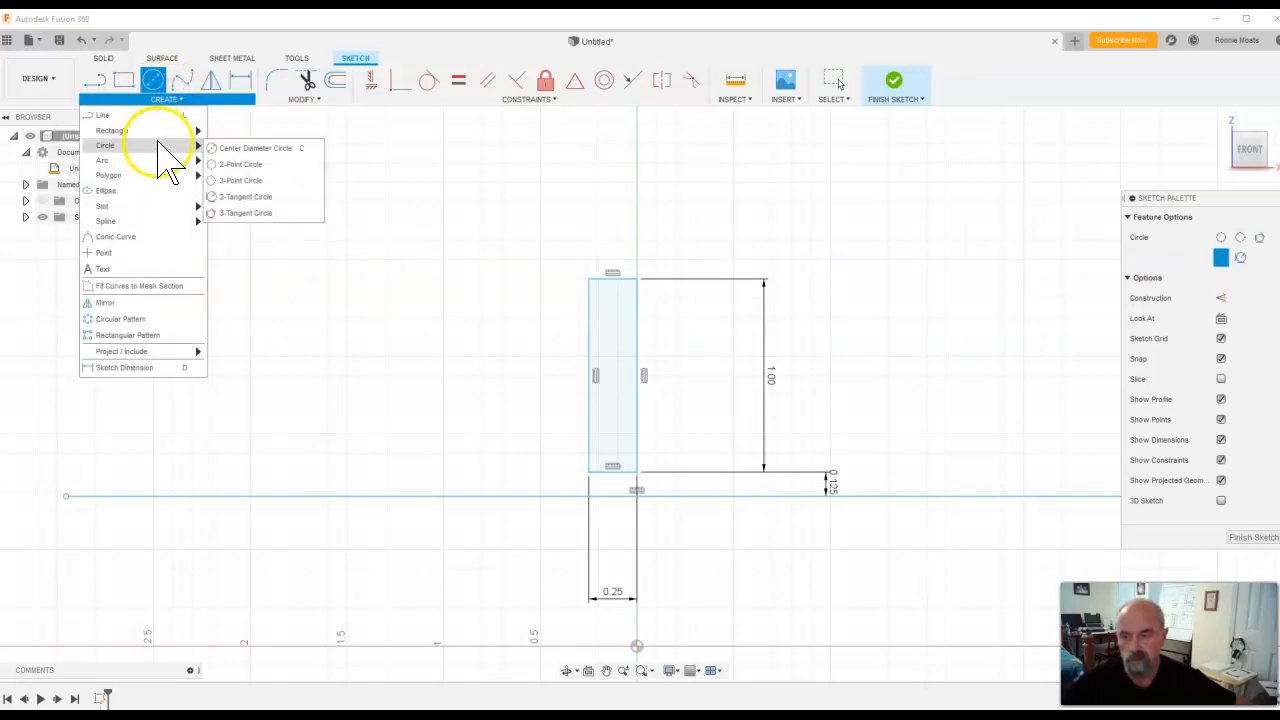
click(278, 149)
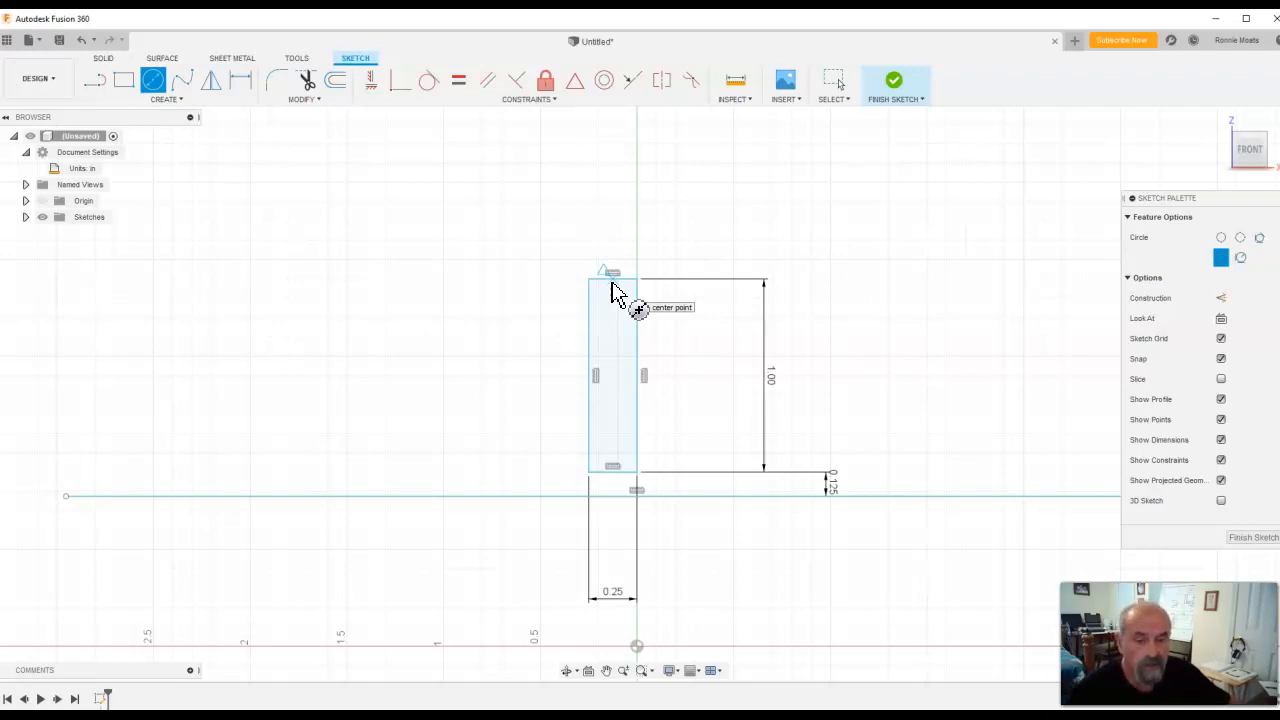
click(612, 283)
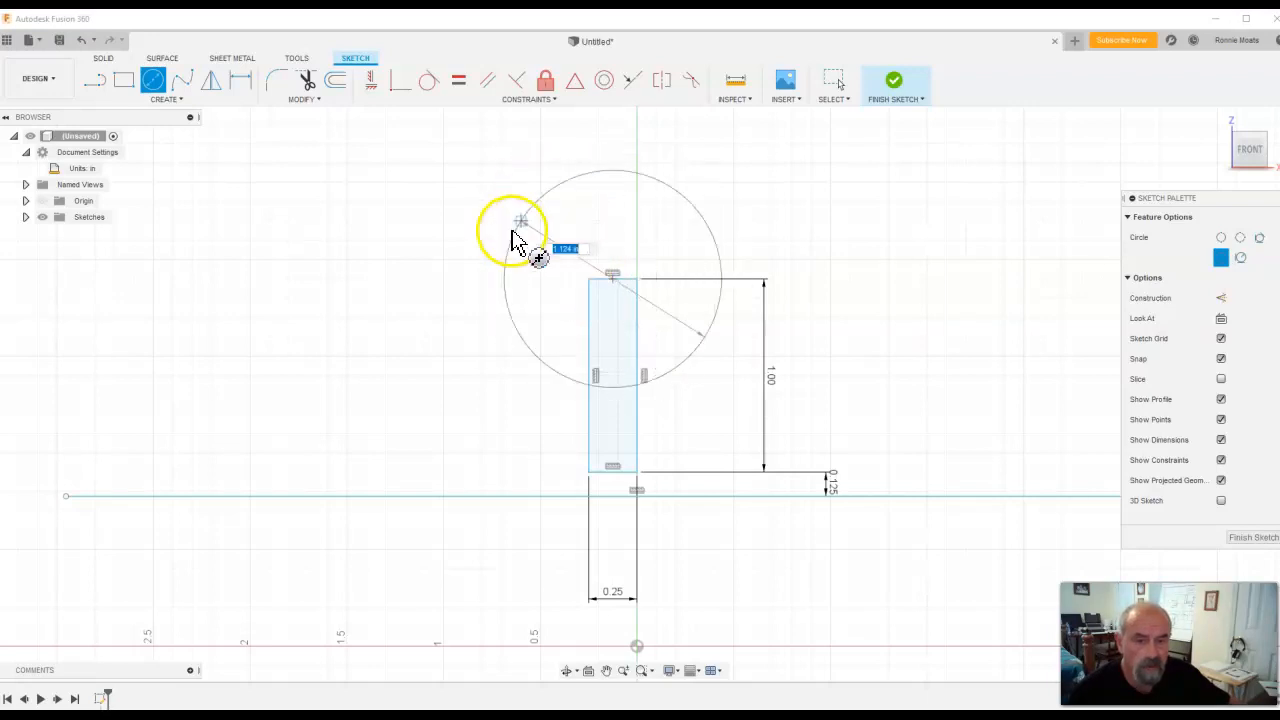
click(592, 289)
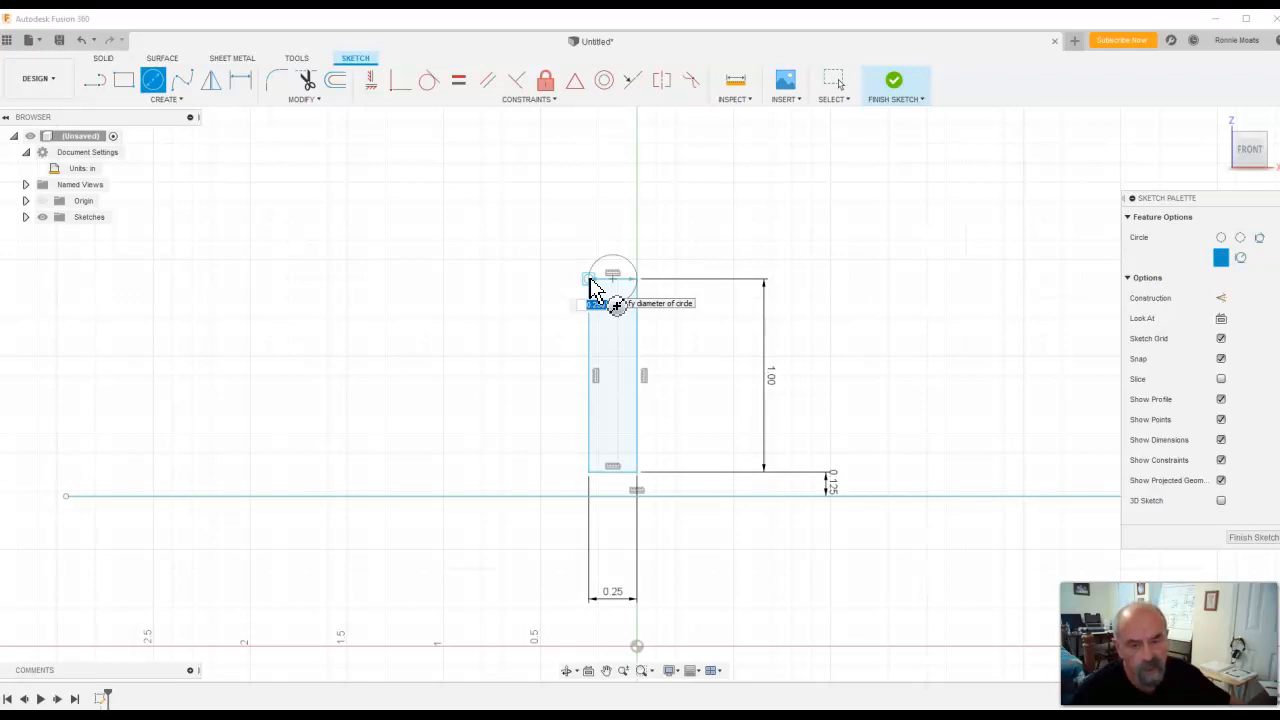
click(588, 281)
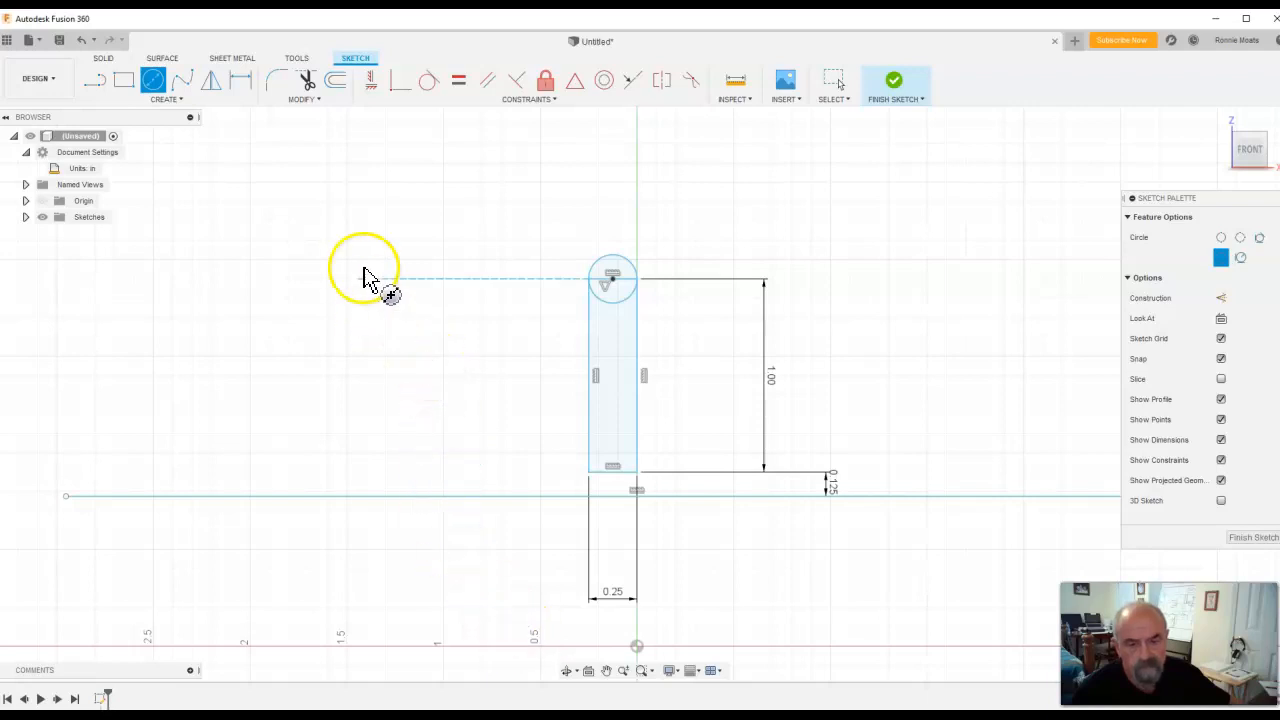
Step: Trim the circle's lower half and the rectangle's top edge to leave a profile with a rounded top
click(308, 100)
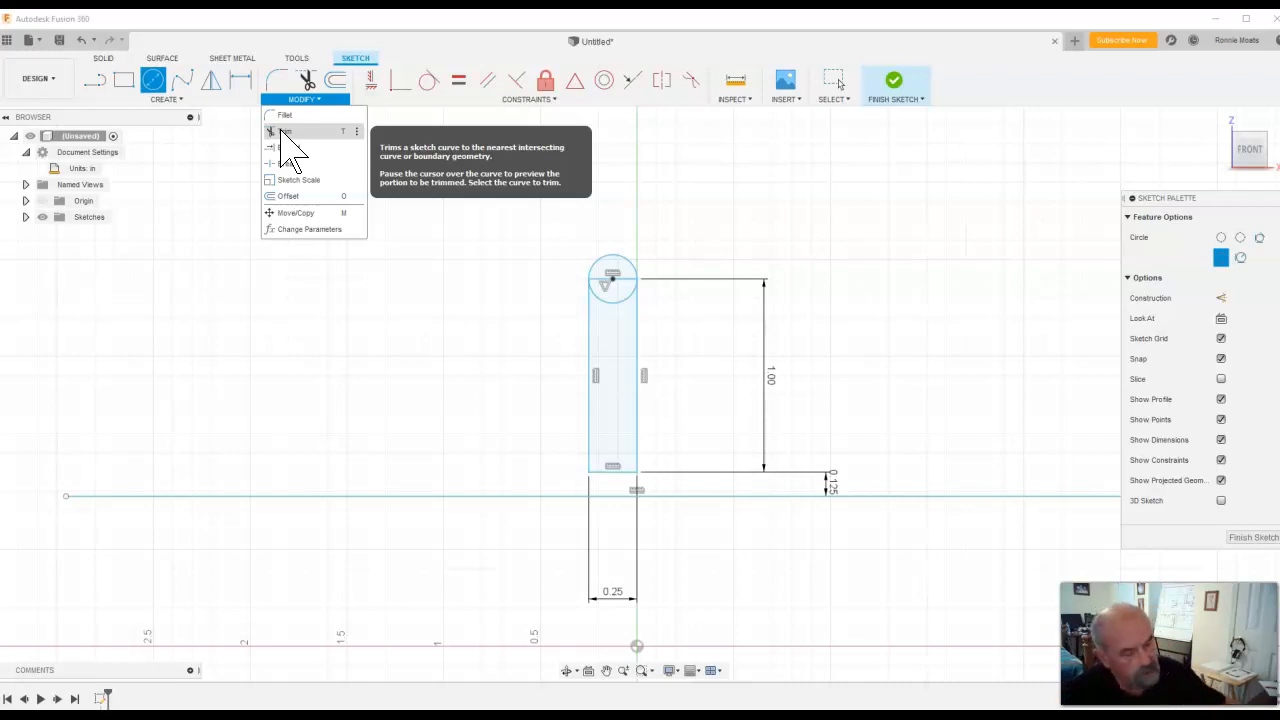
click(281, 134)
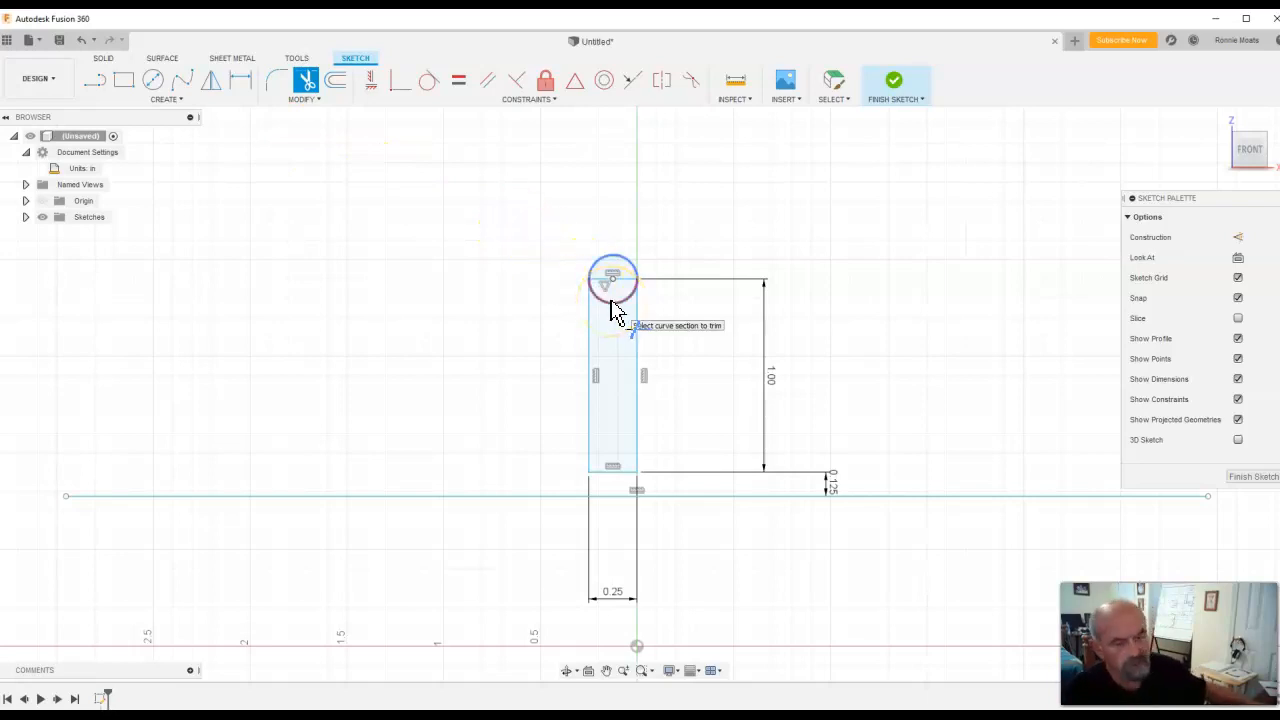
scroll(571, 271, up, 2)
scroll(620, 280, up, 5)
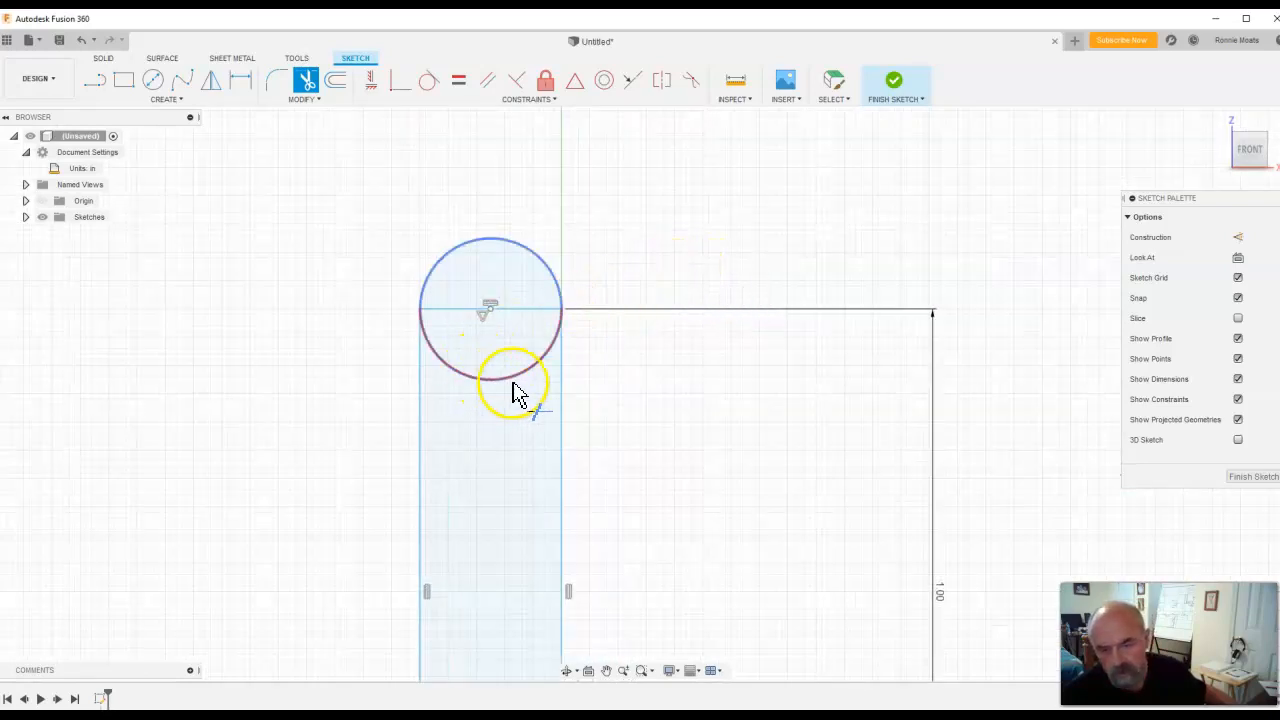
scroll(508, 443, up, 1)
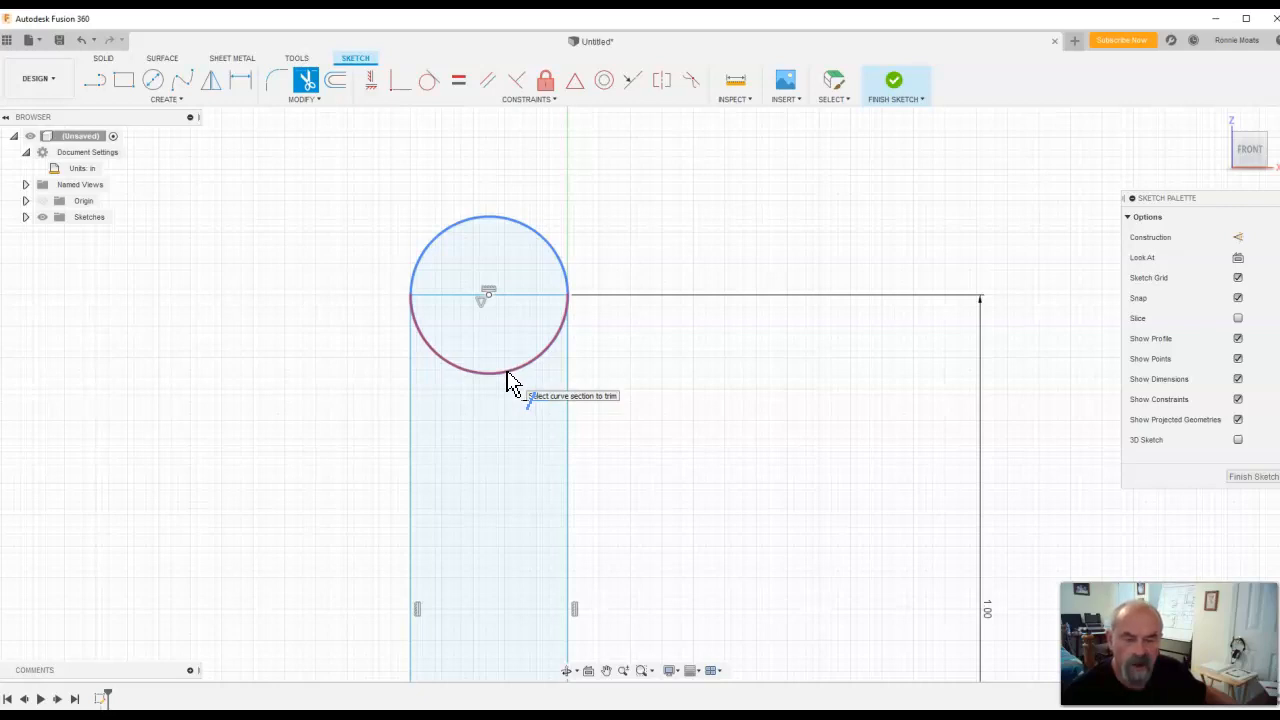
click(507, 375)
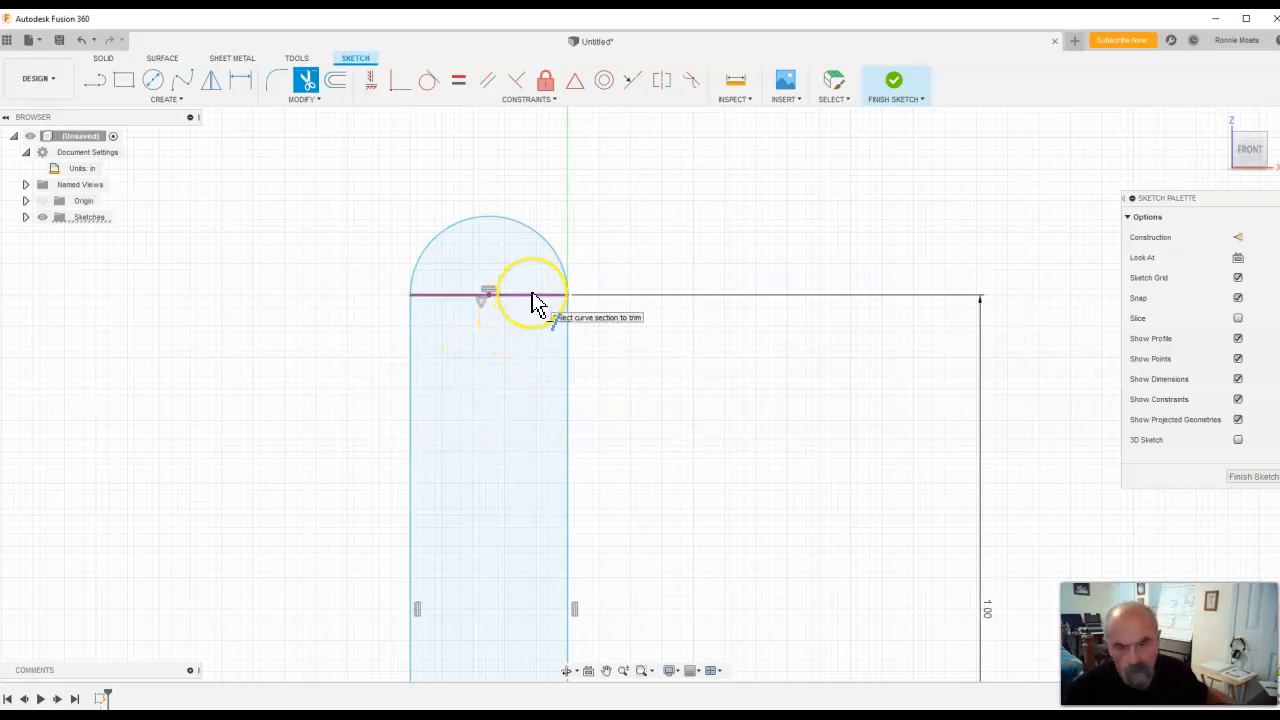
click(531, 296)
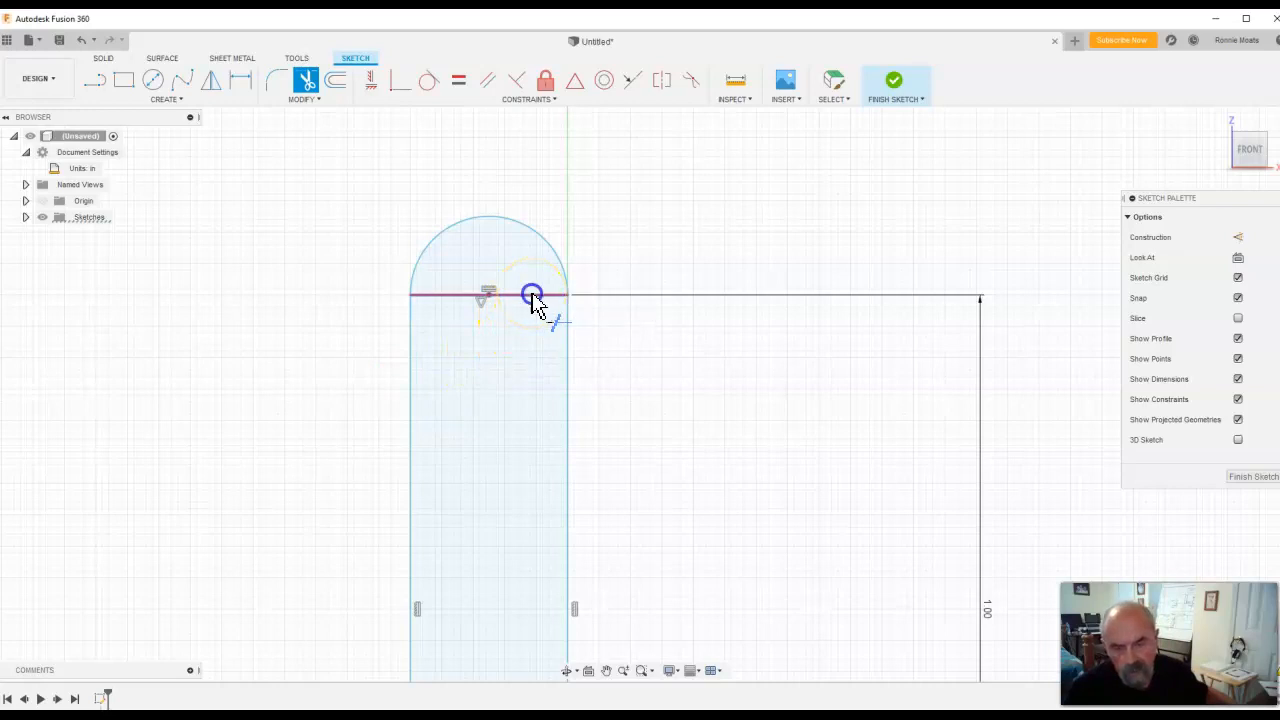
scroll(660, 376, up, 1)
scroll(671, 372, down, 3)
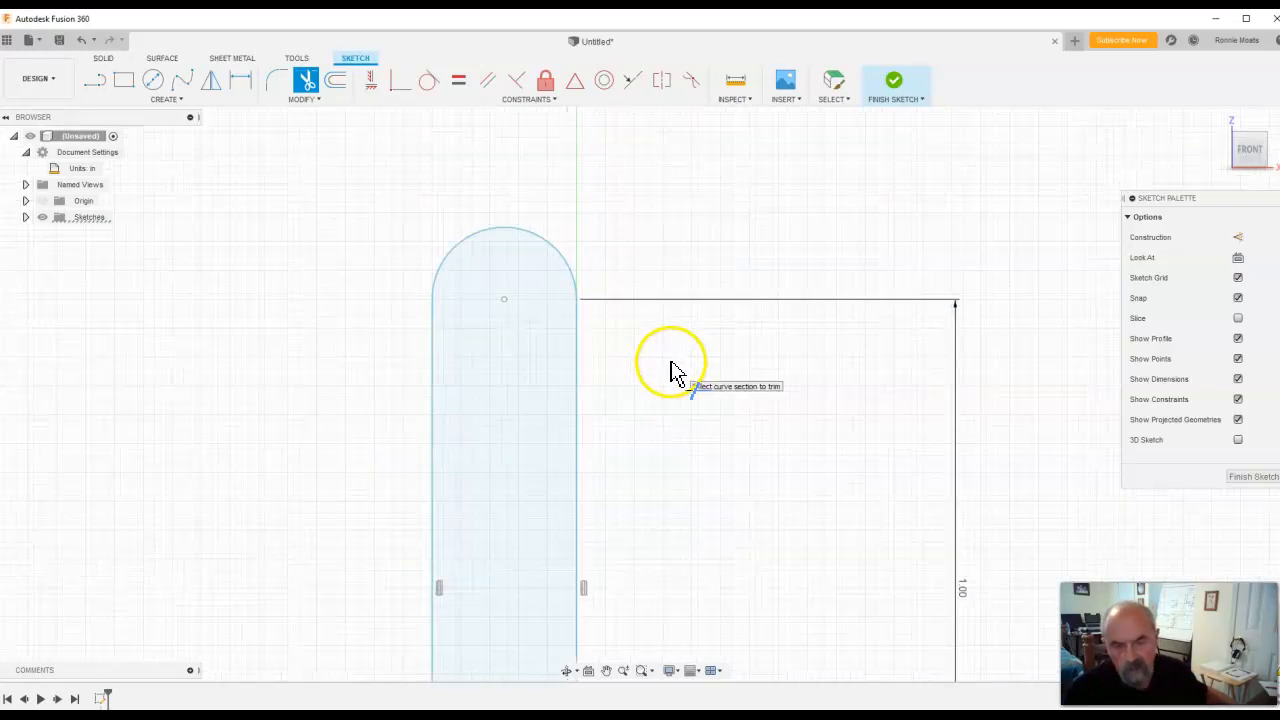
scroll(672, 373, down, 4)
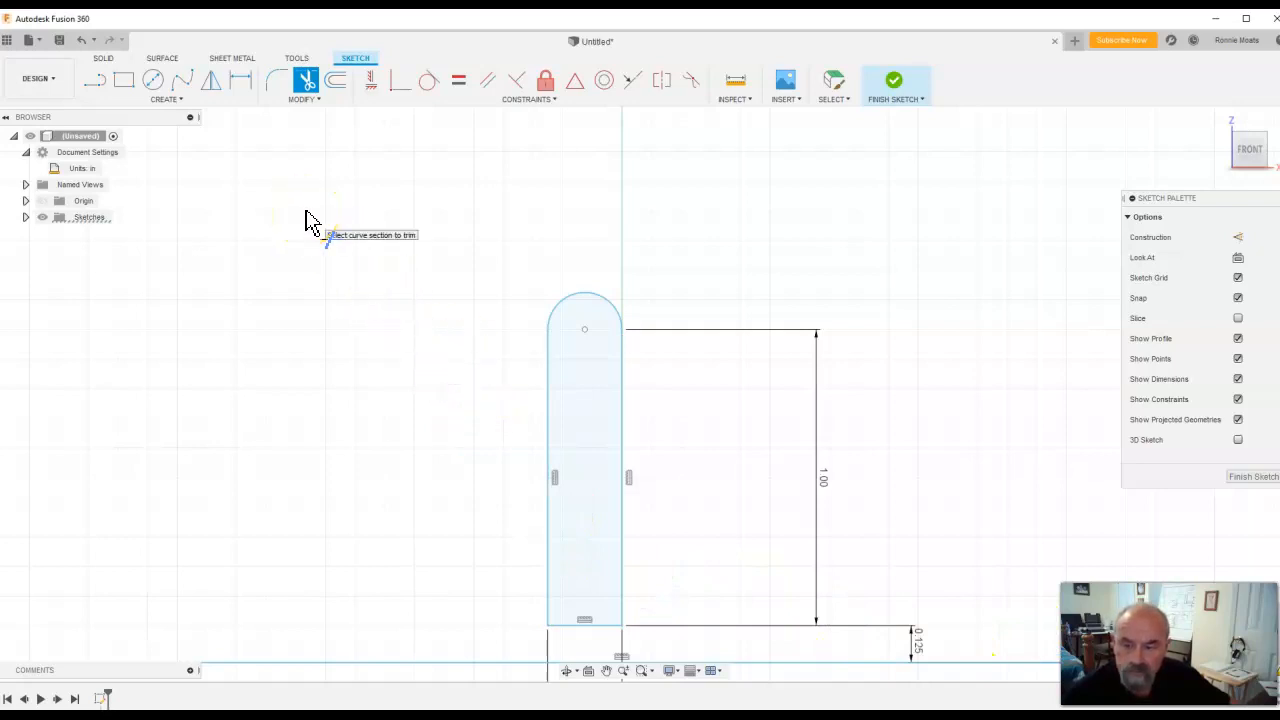
Step: Sketch a tall two-point rectangle about 0.124 in wide inside the profile against its left edge, between the arc and the bottom edge
click(123, 83)
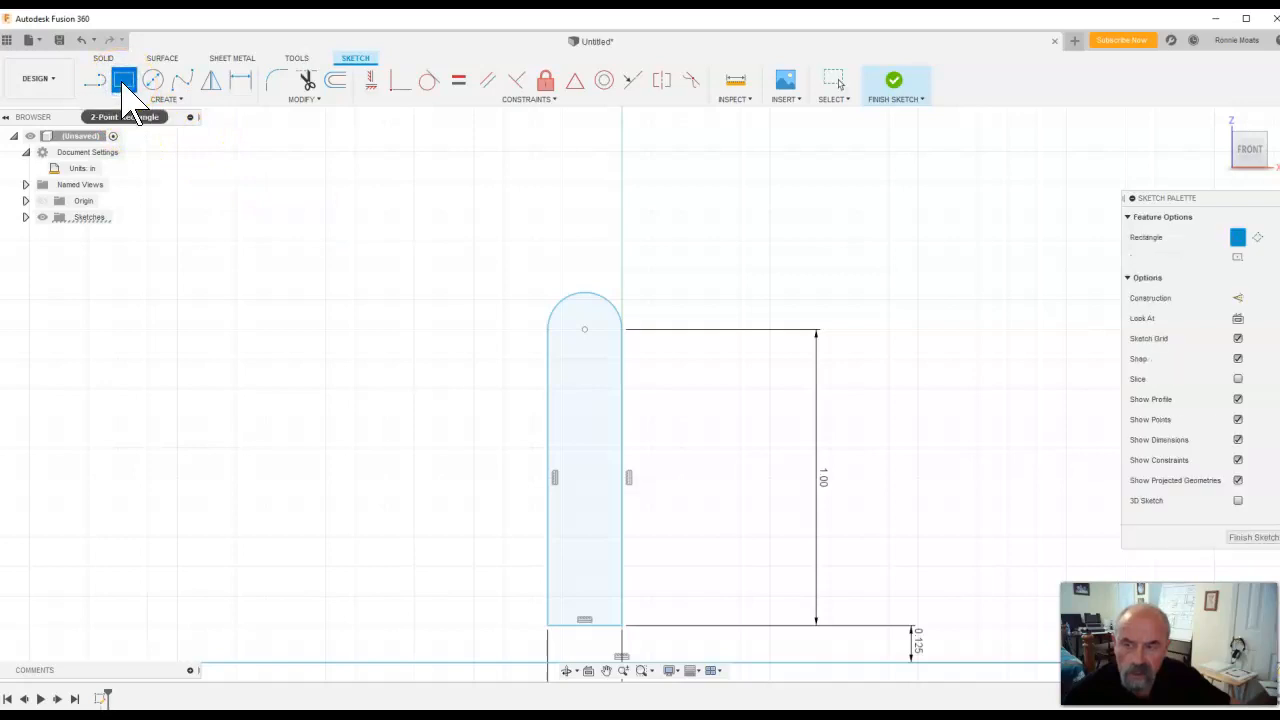
click(548, 371)
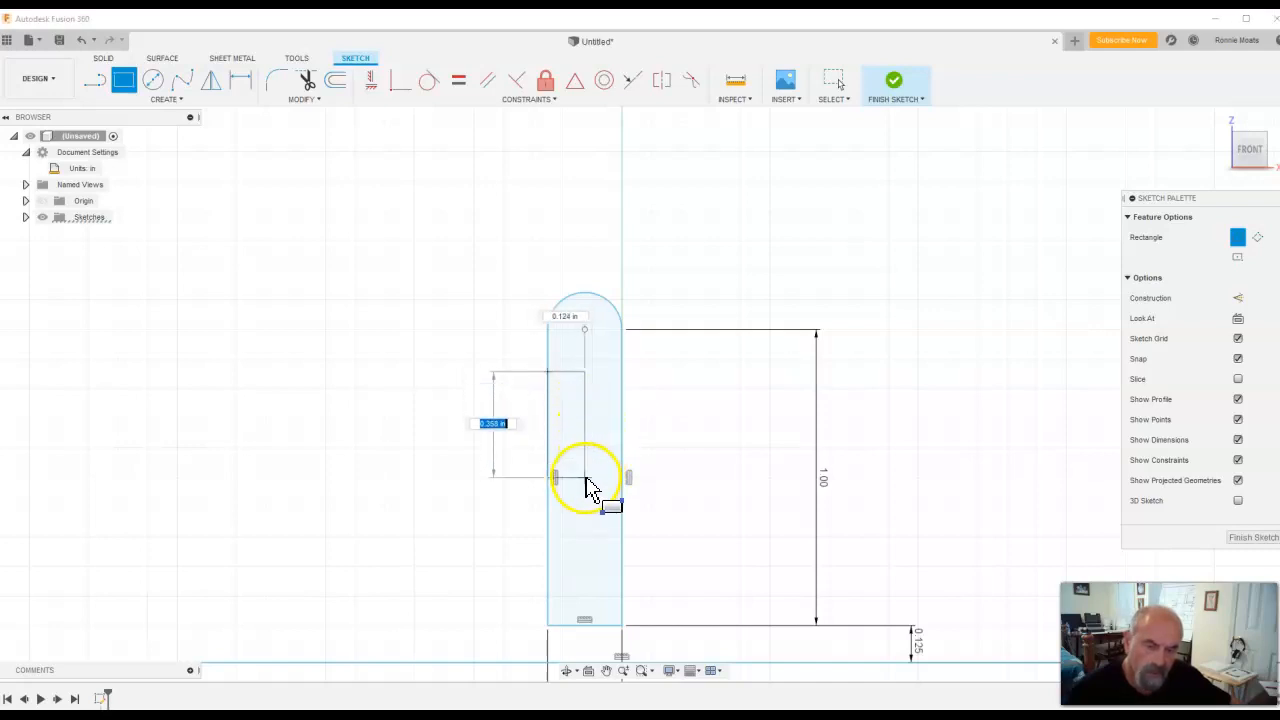
click(586, 586)
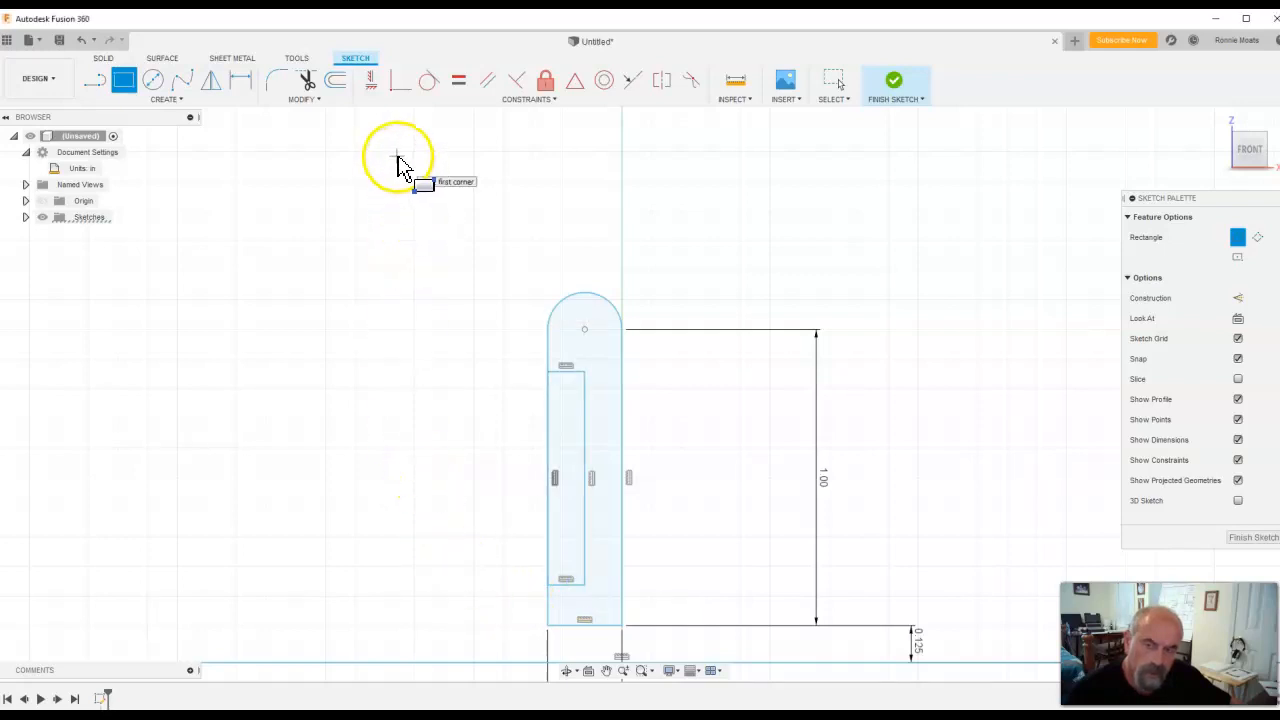
Step: Dimension the width of the inner recess rectangle at 0.125 in
click(244, 86)
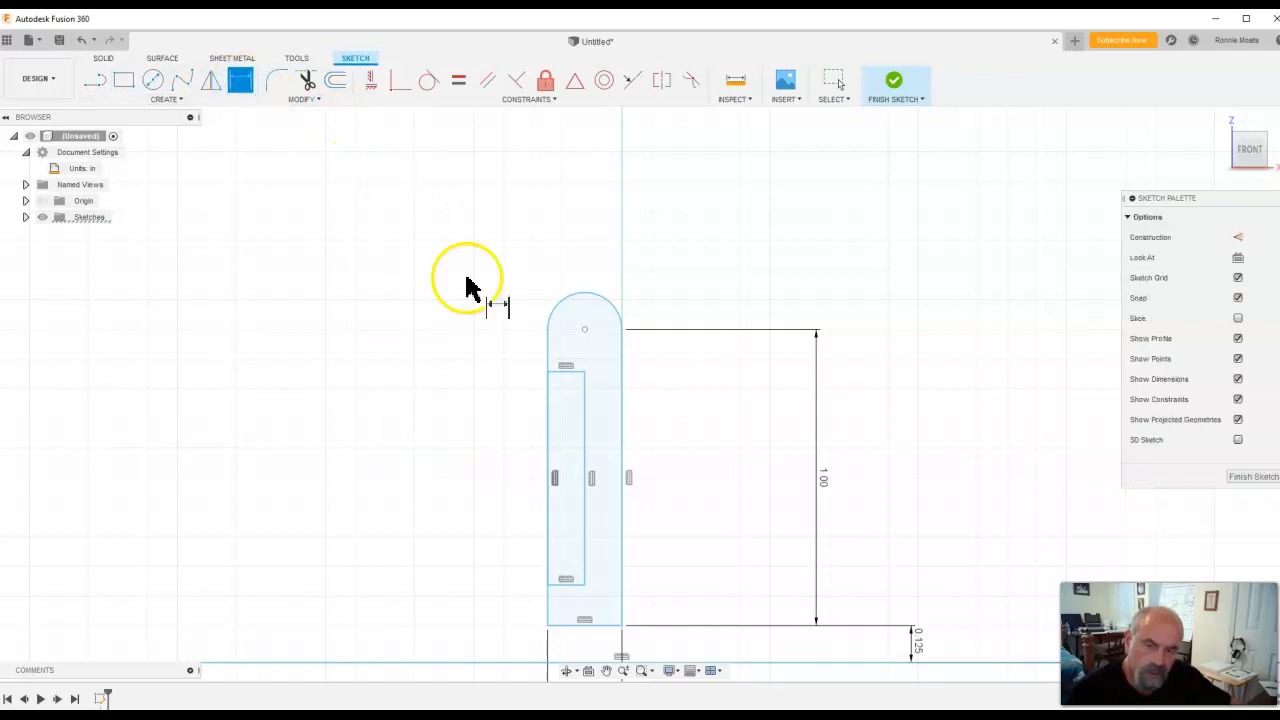
click(548, 398)
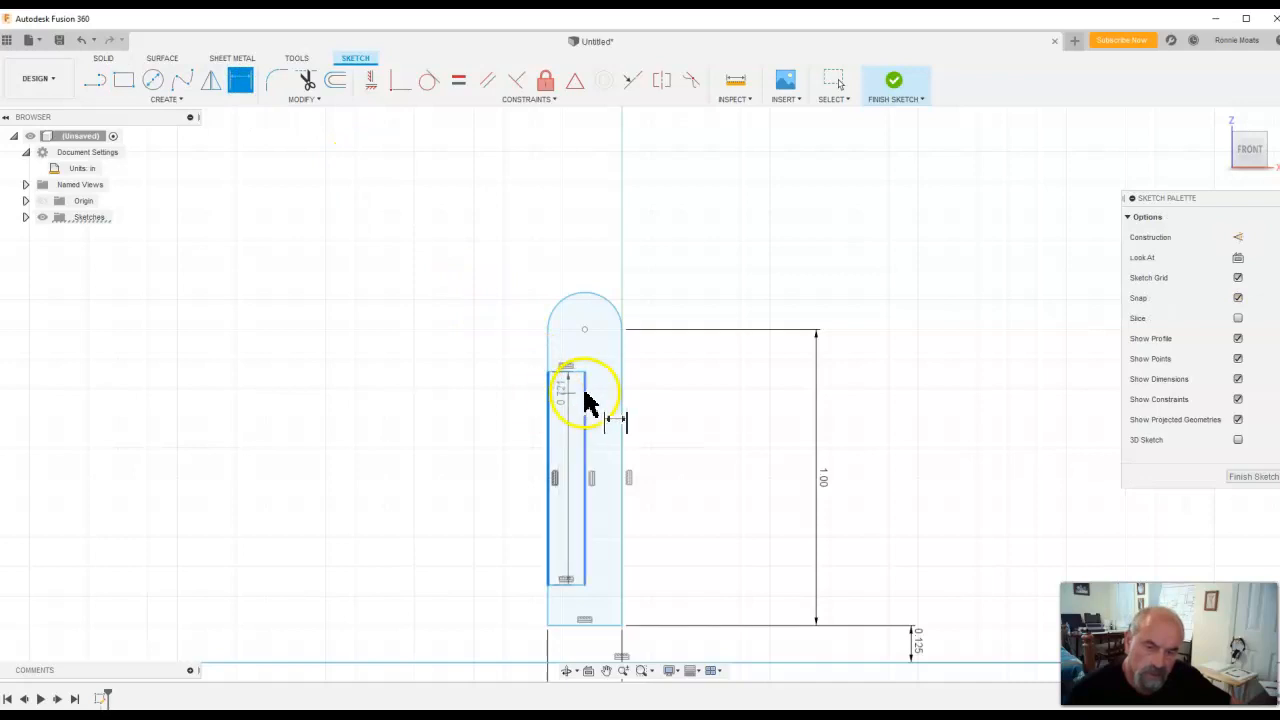
click(585, 398)
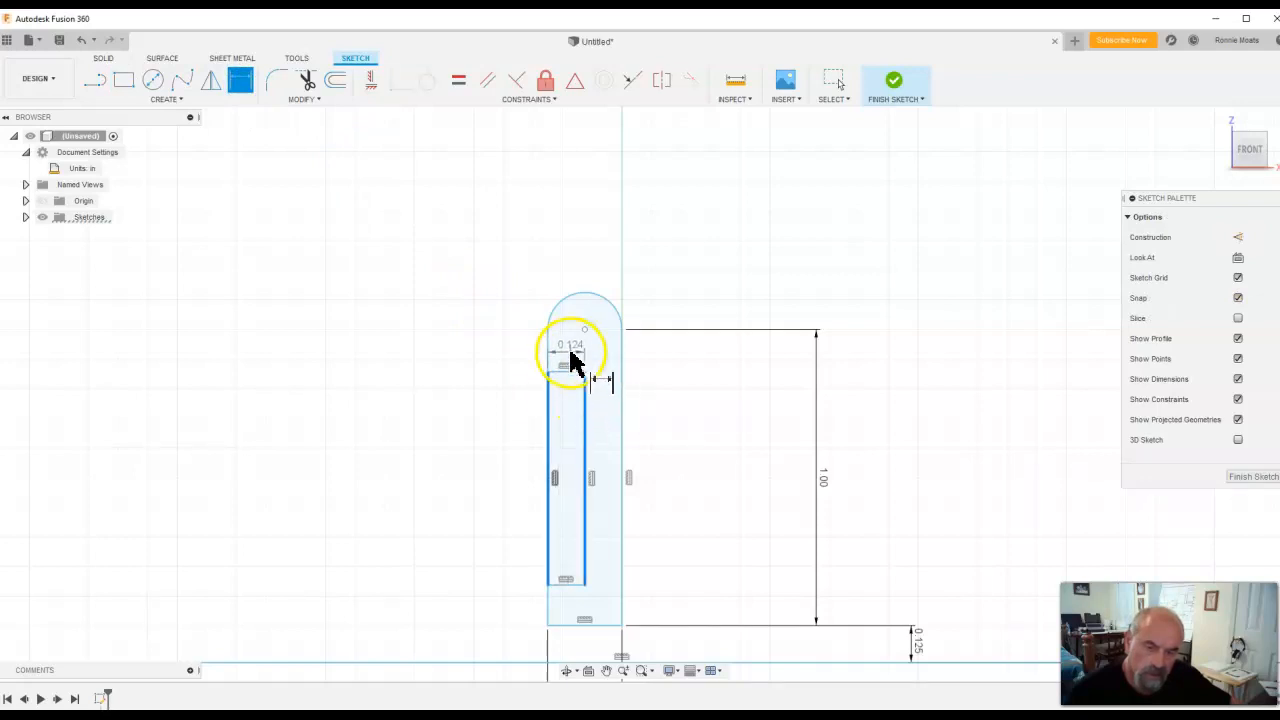
click(568, 354)
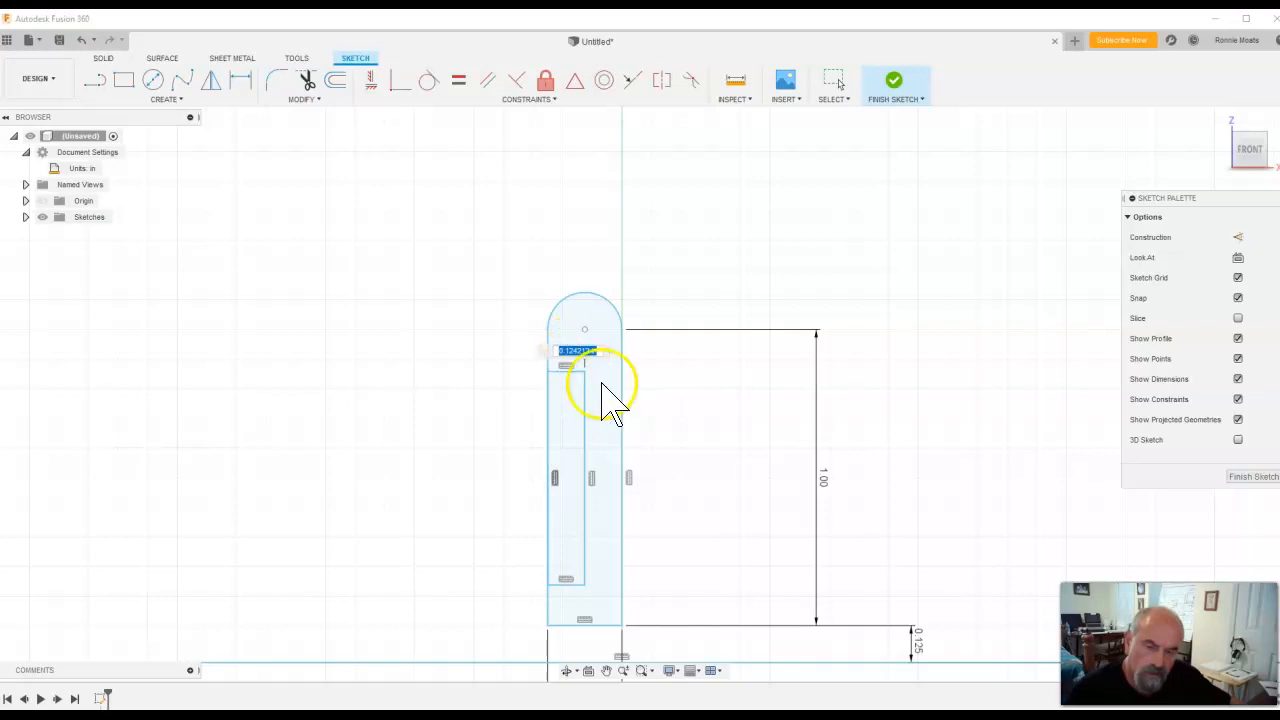
key(BackSpace)
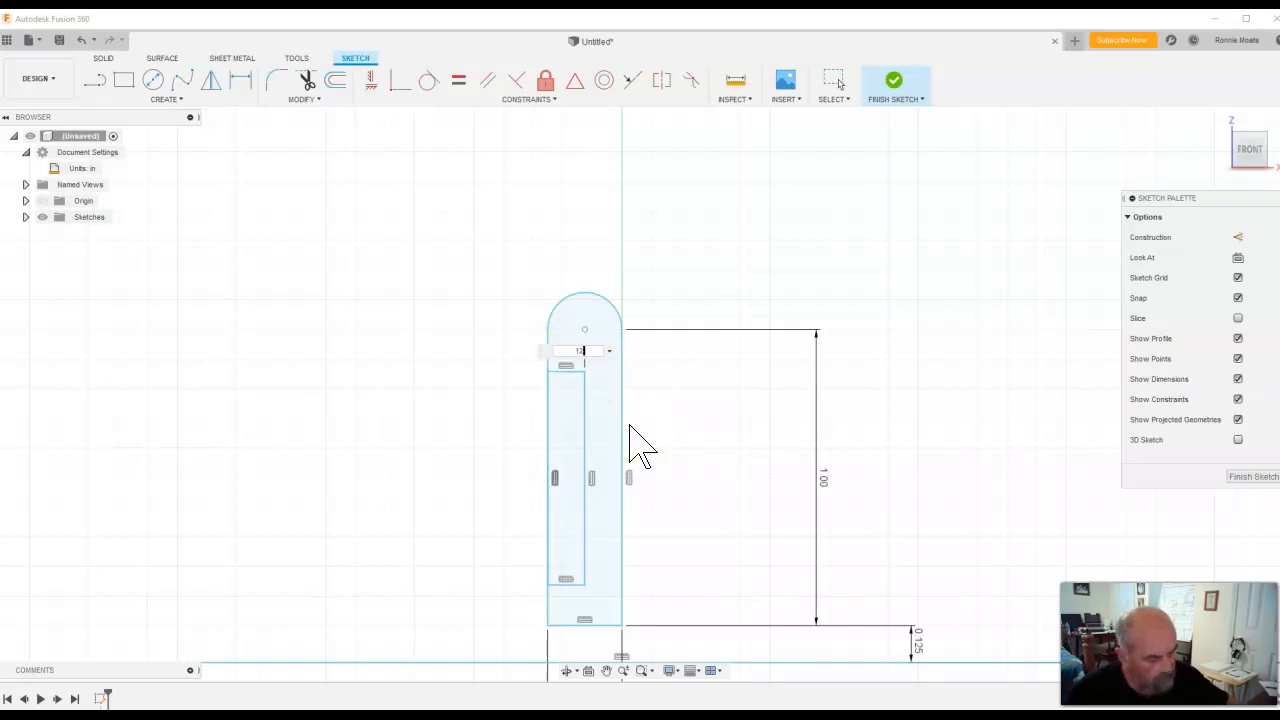
text(.125)
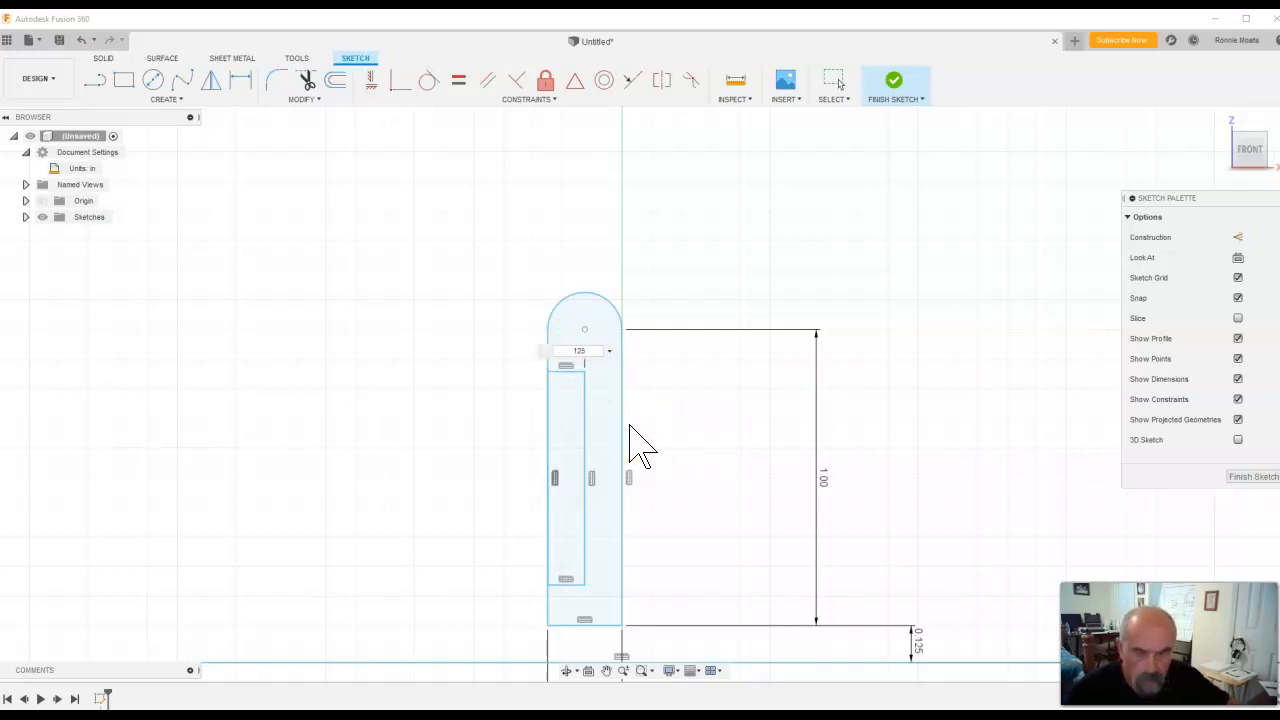
key(Return)
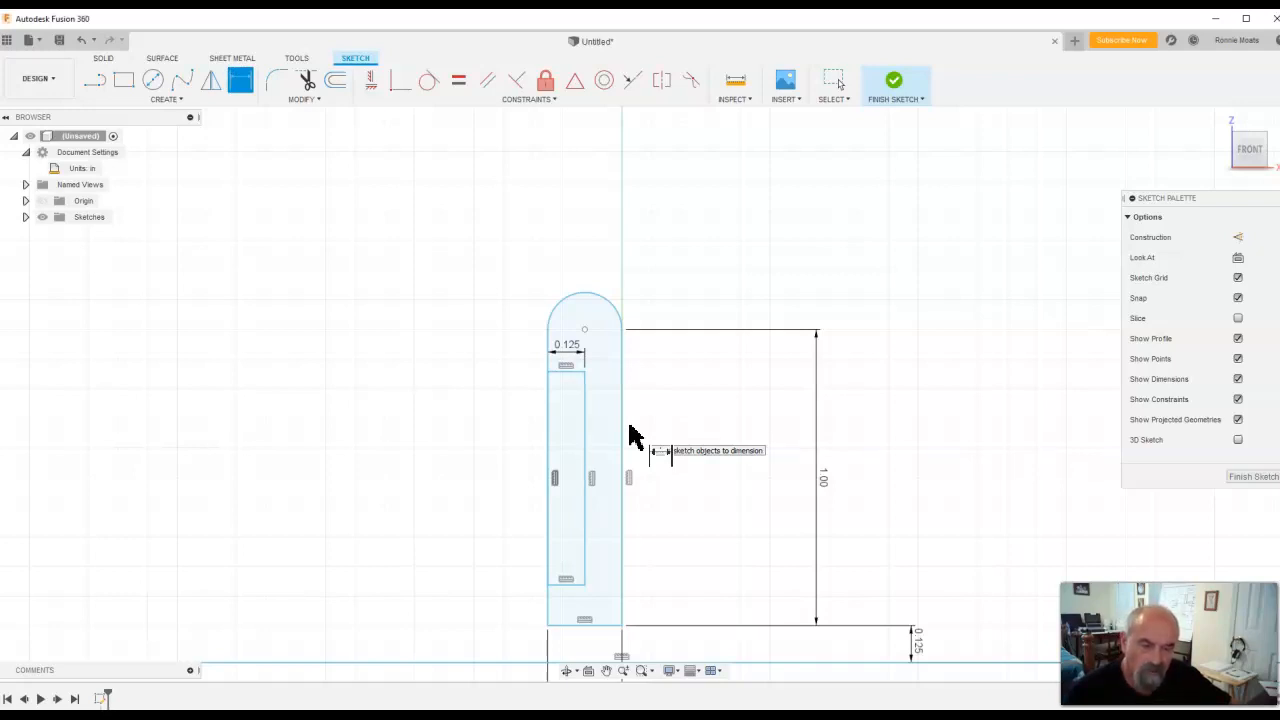
Step: Dimension the vertical gap between the arc's center point and the recess rectangle's top edge at 0.1 in
click(604, 434)
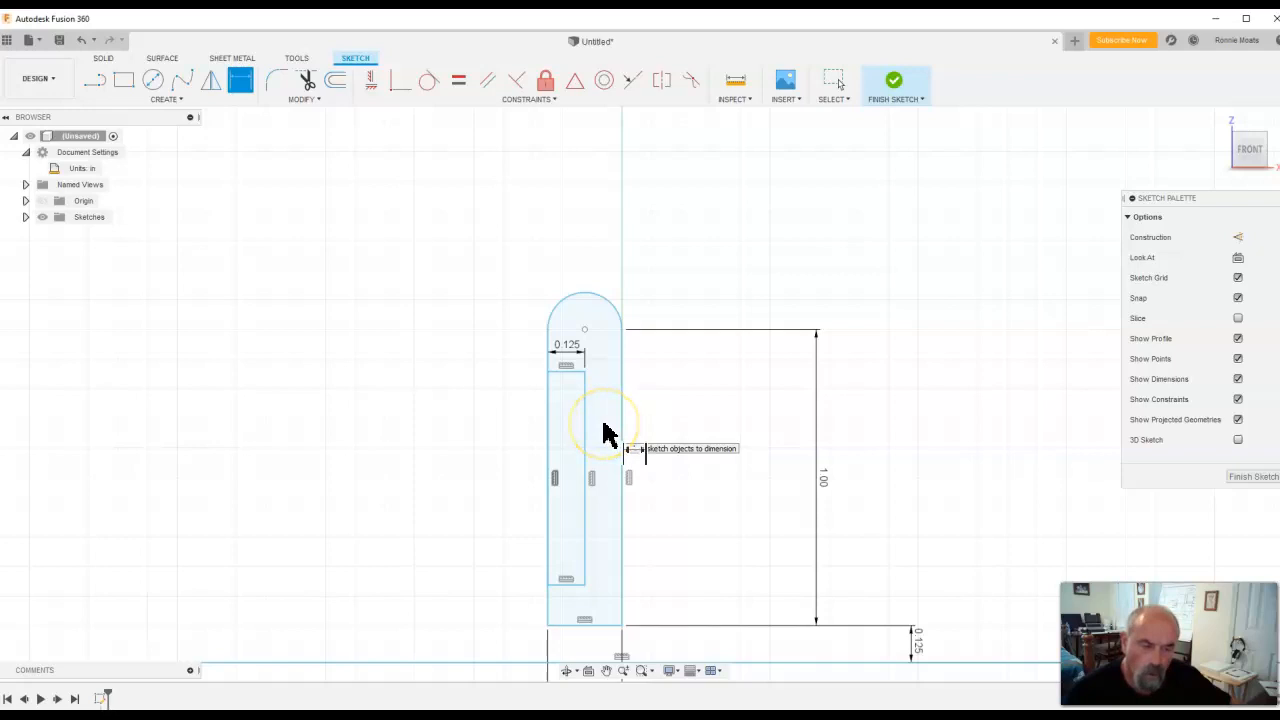
click(585, 330)
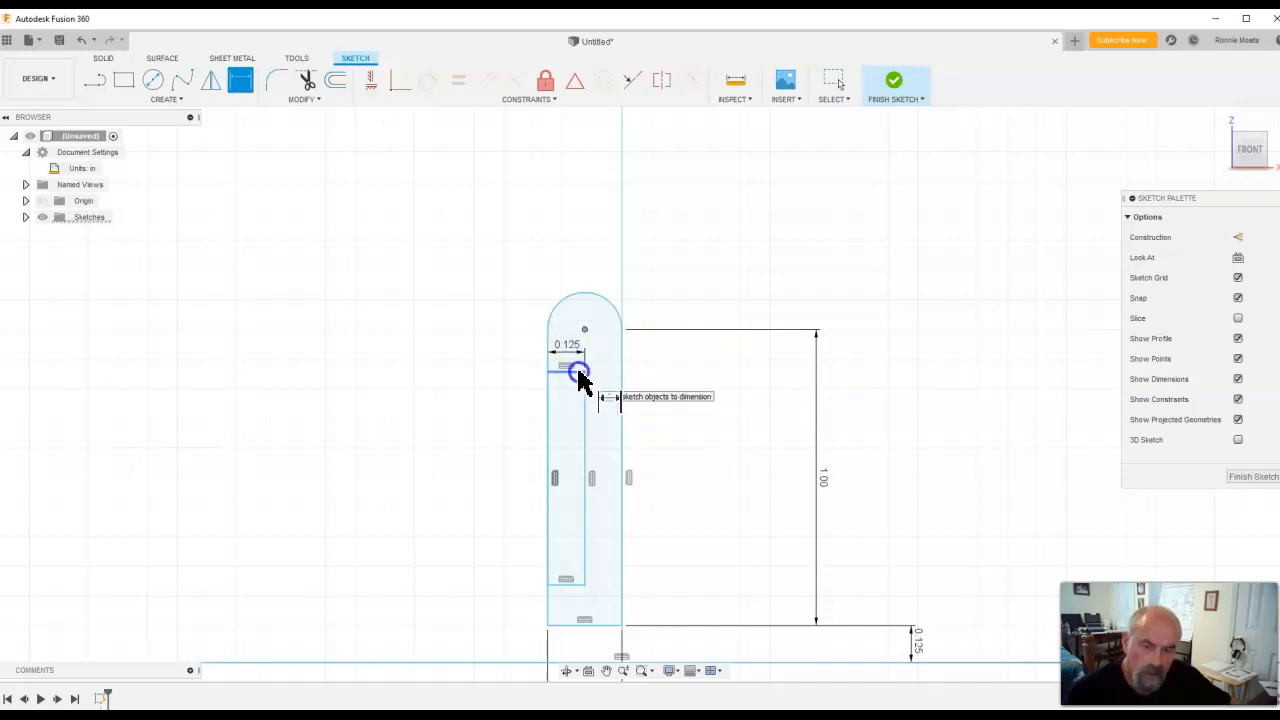
click(600, 358)
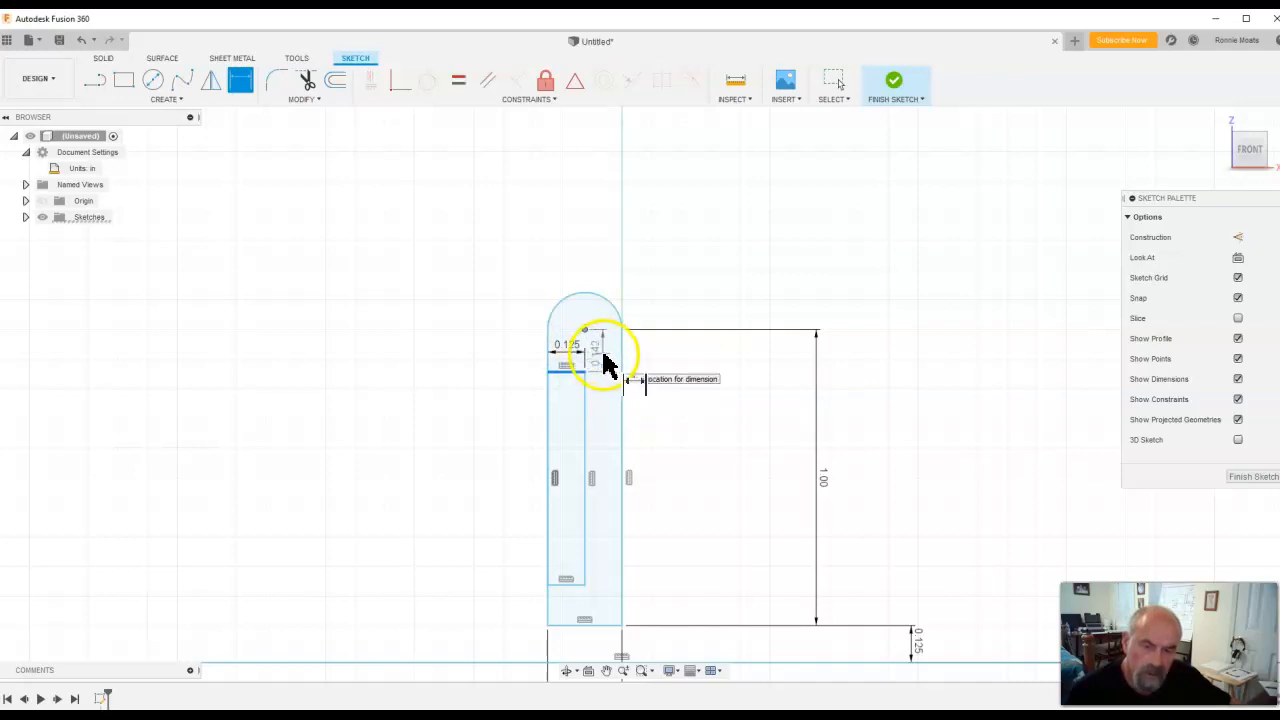
click(604, 352)
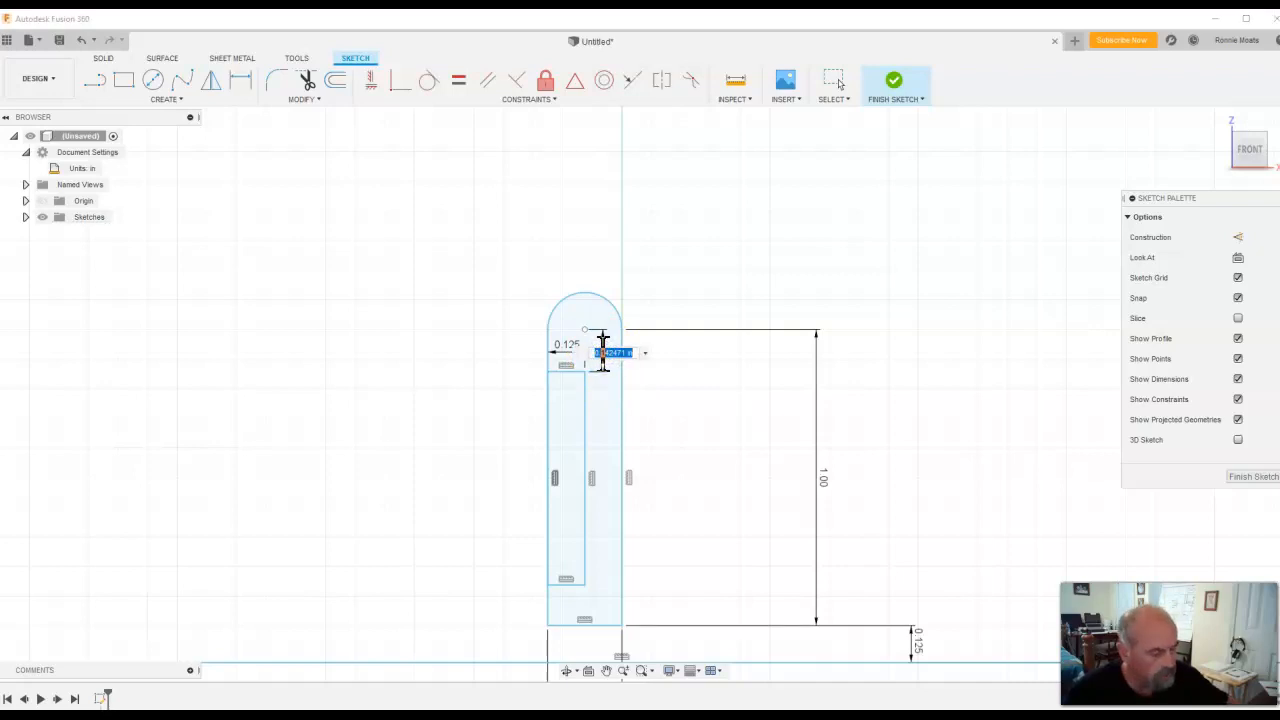
text(0.1)
key(Return)
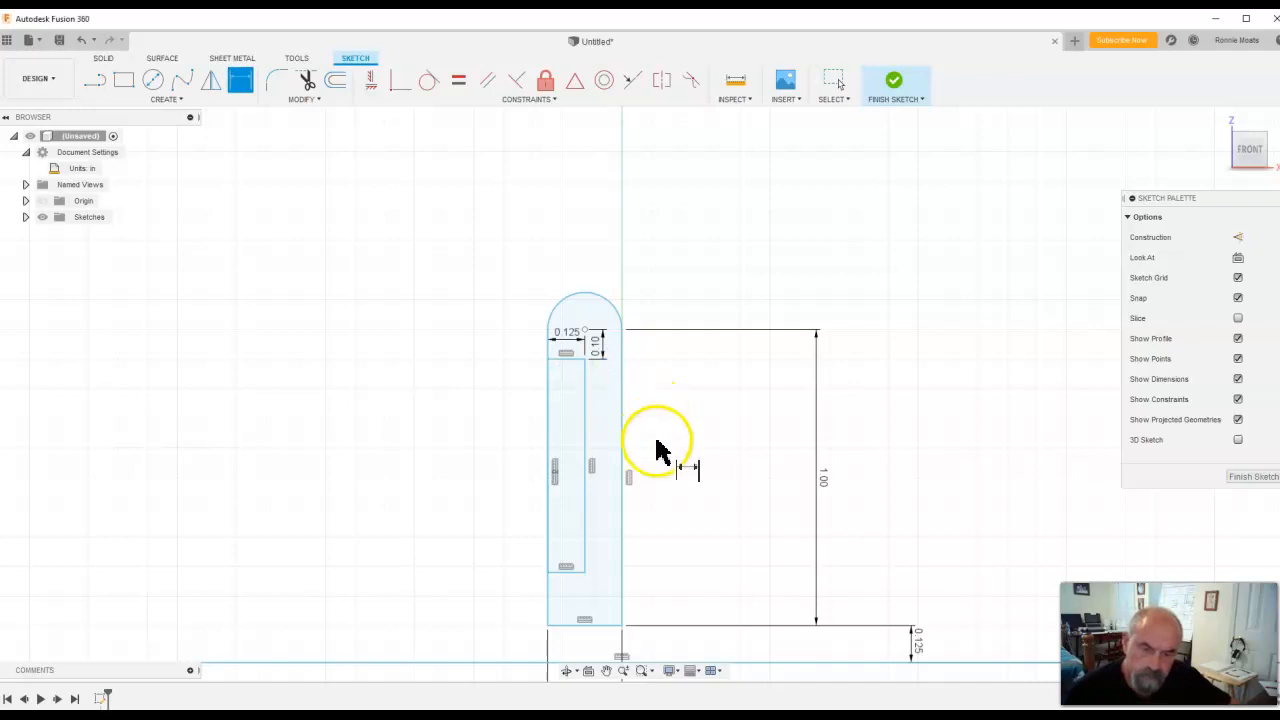
Step: Dimension the gap between the recess rectangle's bottom edge and the profile's bottom edge at 0.1 in
click(571, 576)
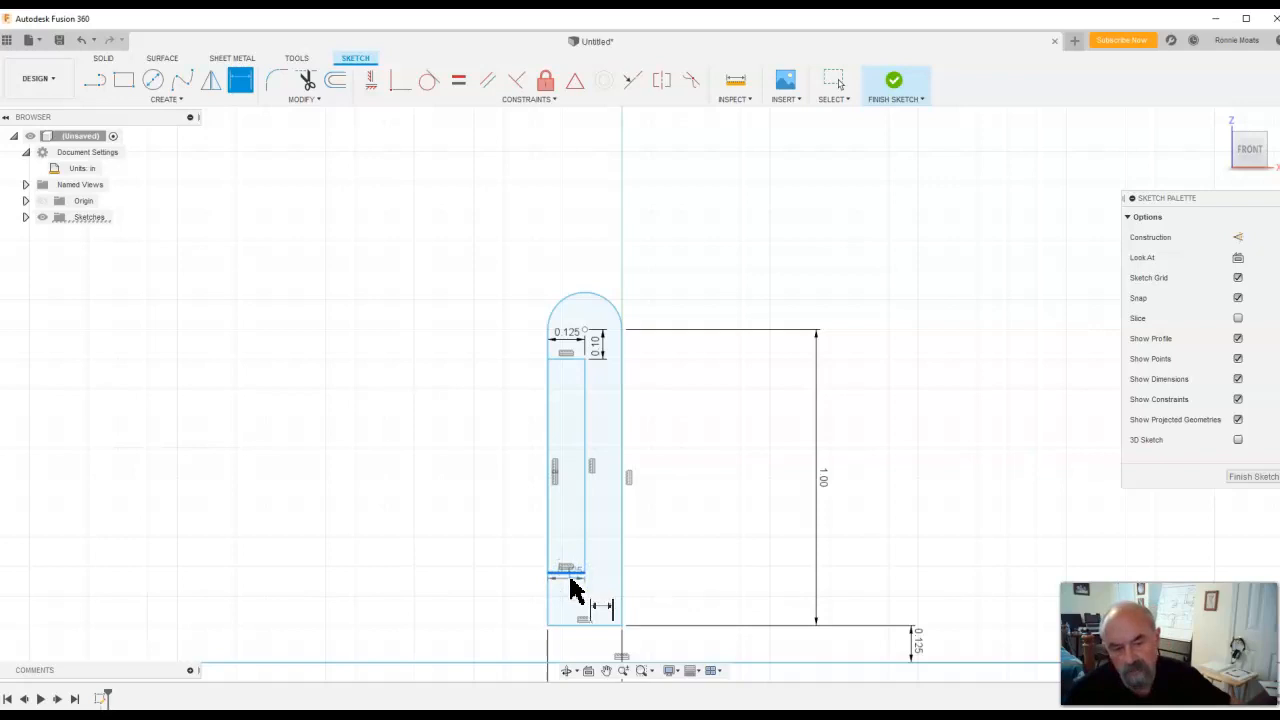
click(572, 625)
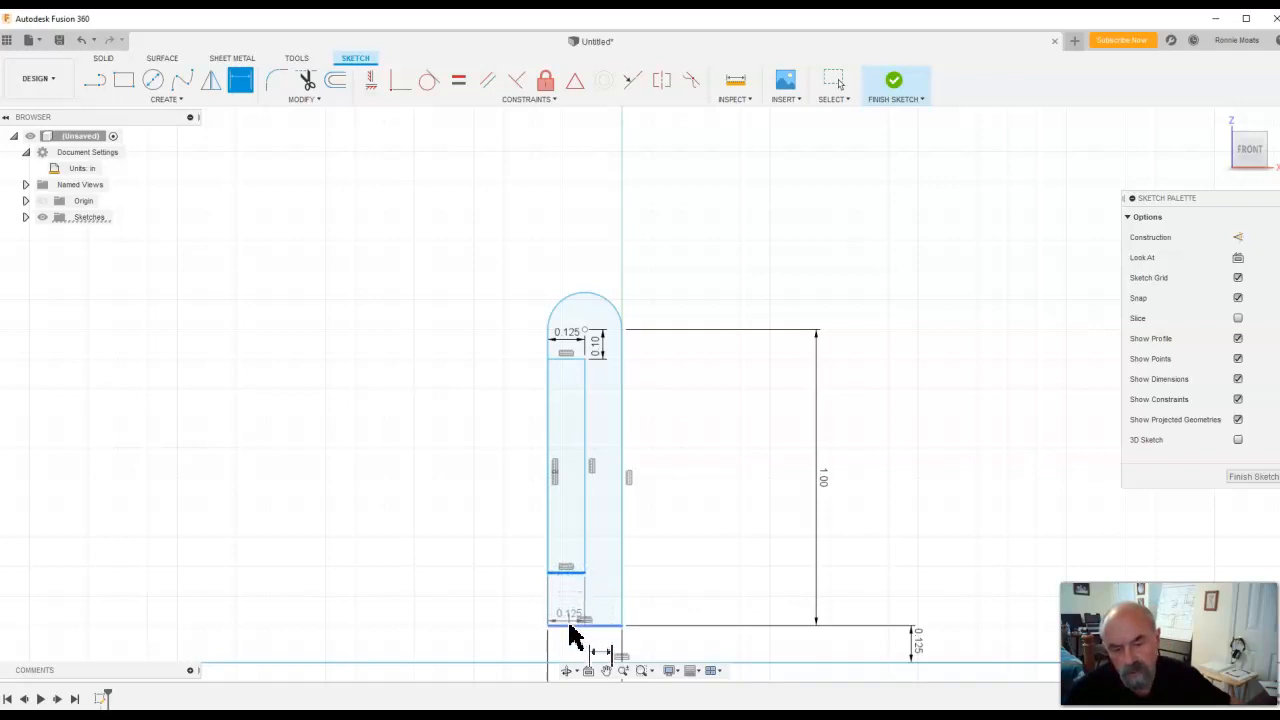
click(570, 631)
drag(575, 615, 605, 603)
click(605, 600)
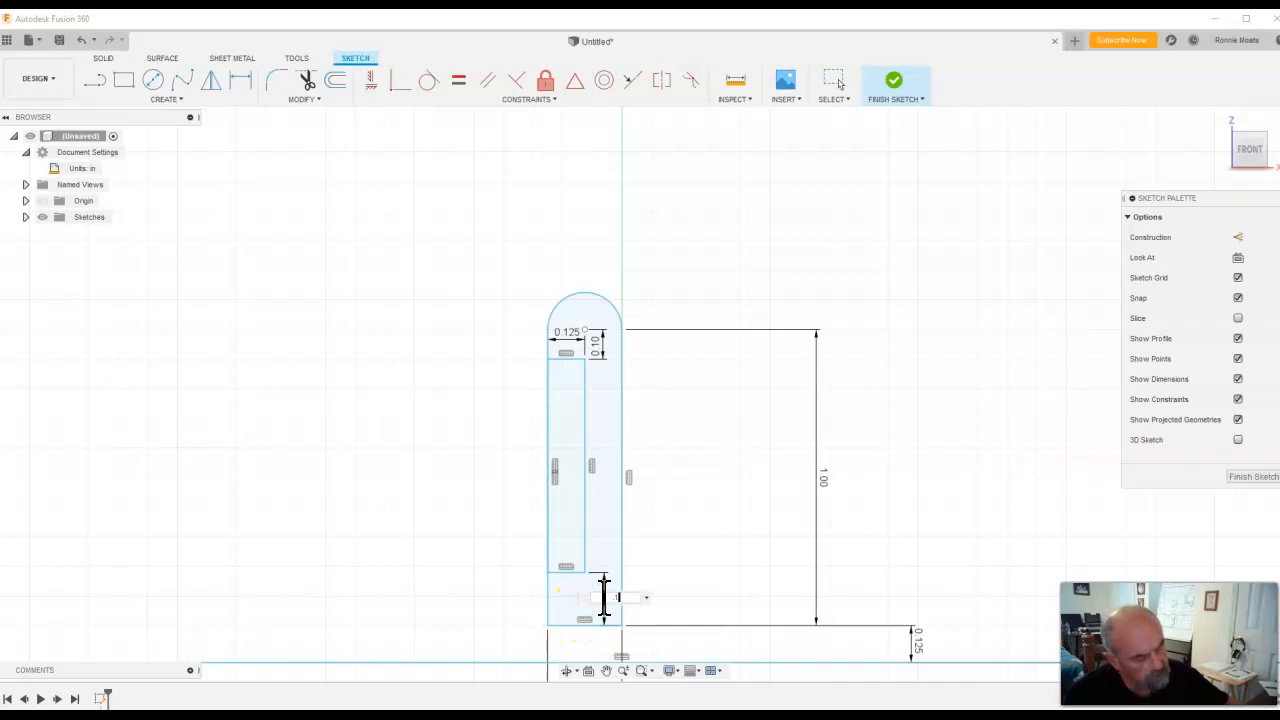
text(.1)
key(Return)
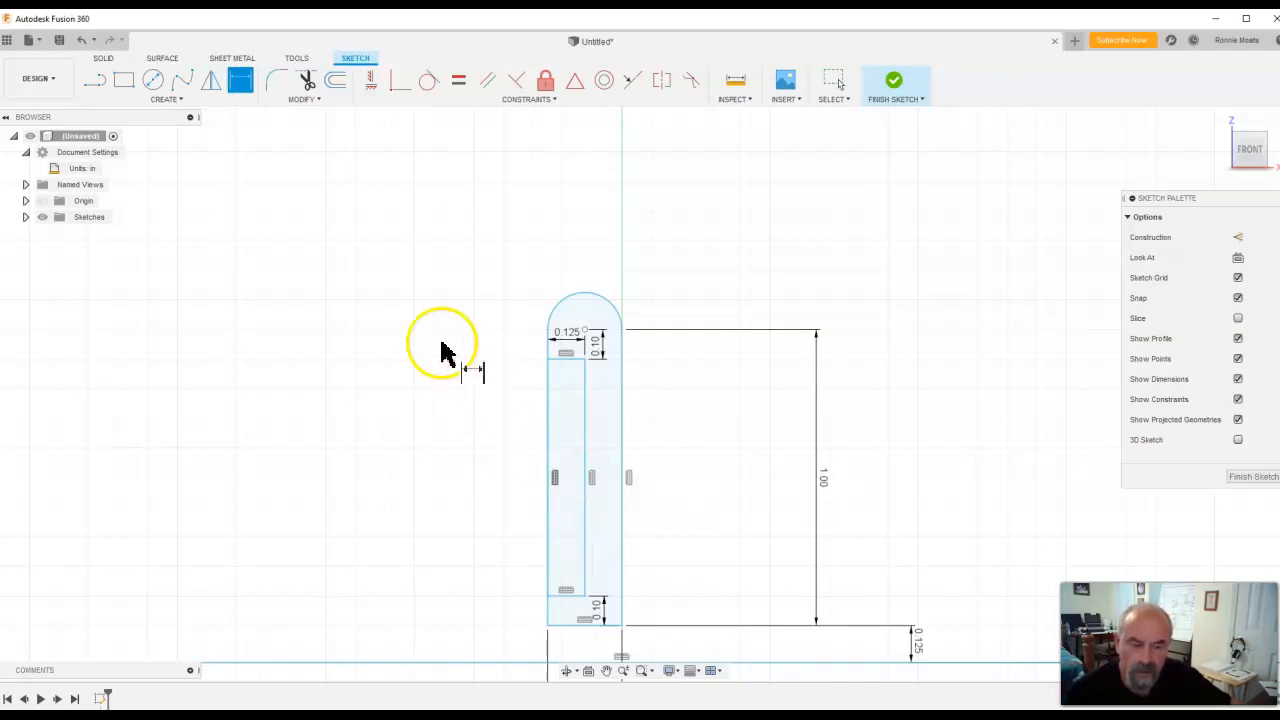
Step: Trim the overlapping left edges along the recess rectangle to open the recess, and finish the sketch
click(302, 80)
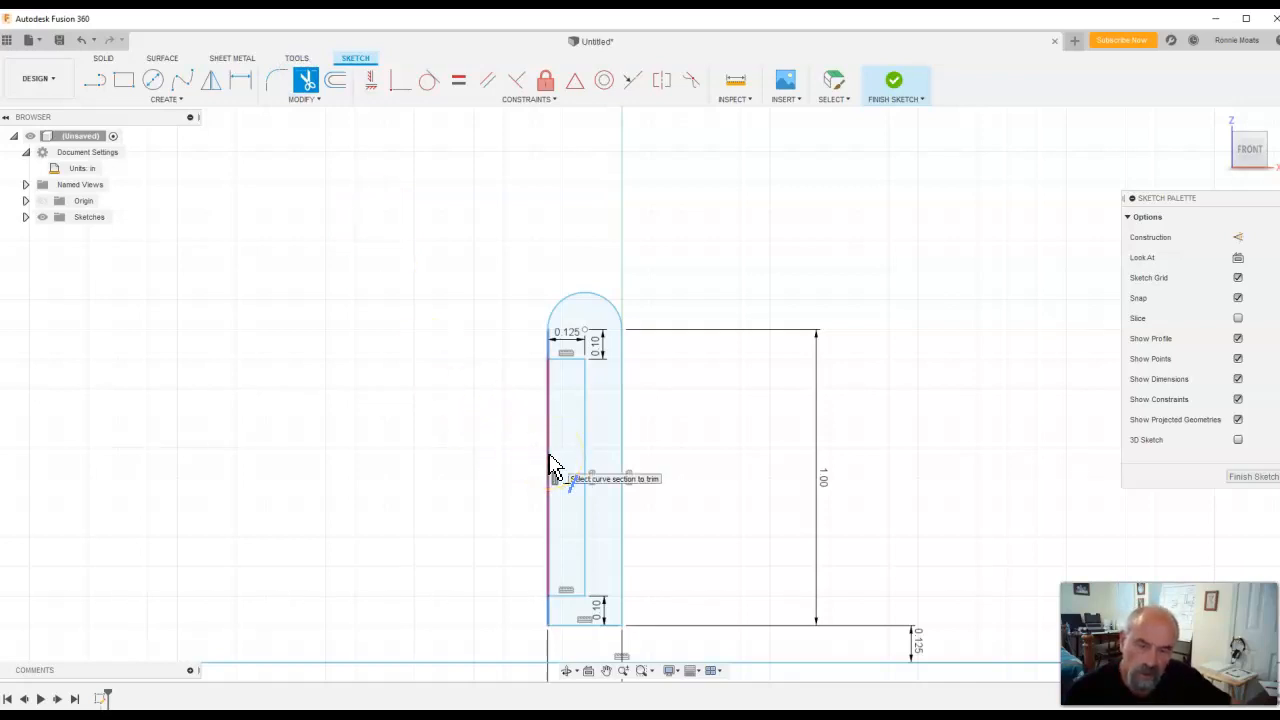
click(553, 398)
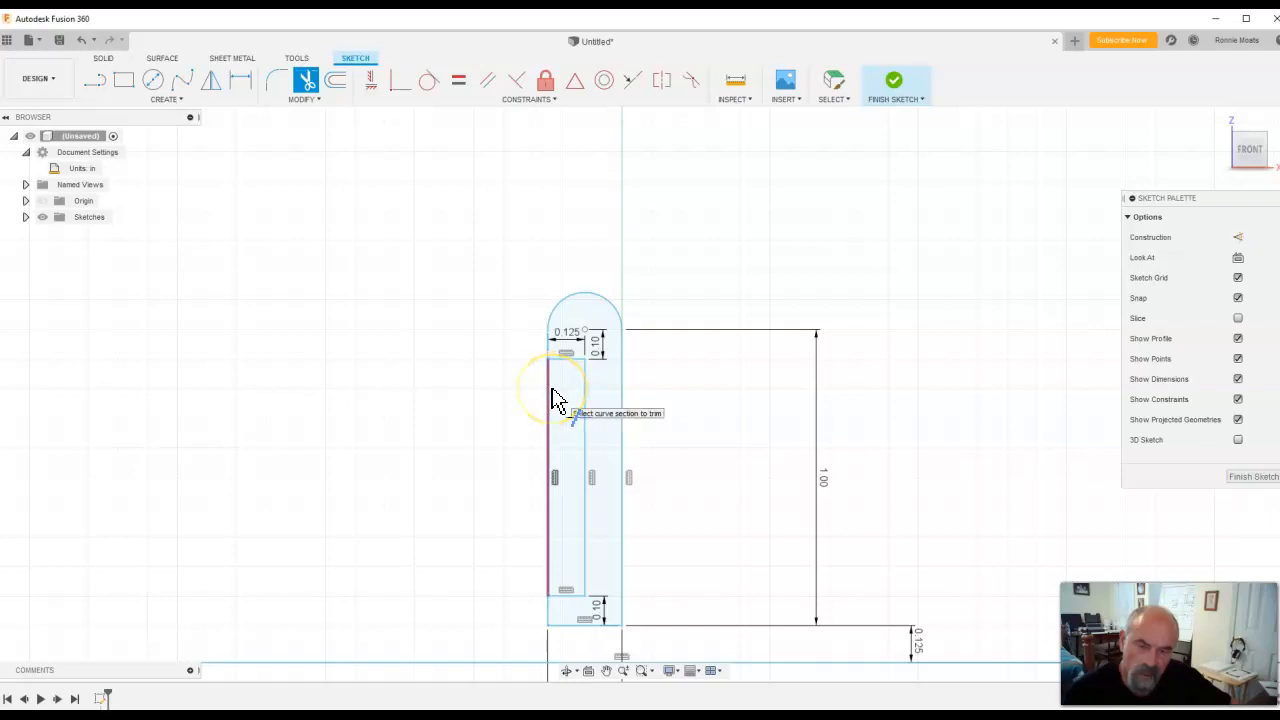
click(553, 394)
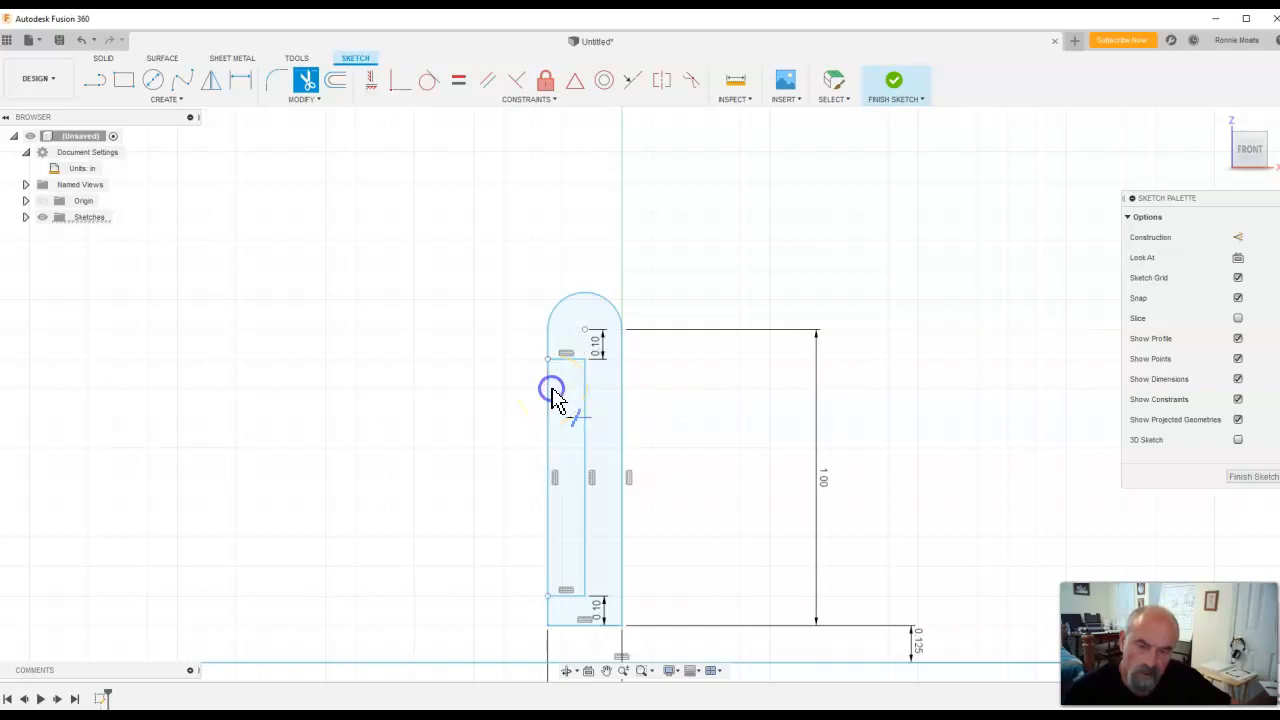
click(548, 452)
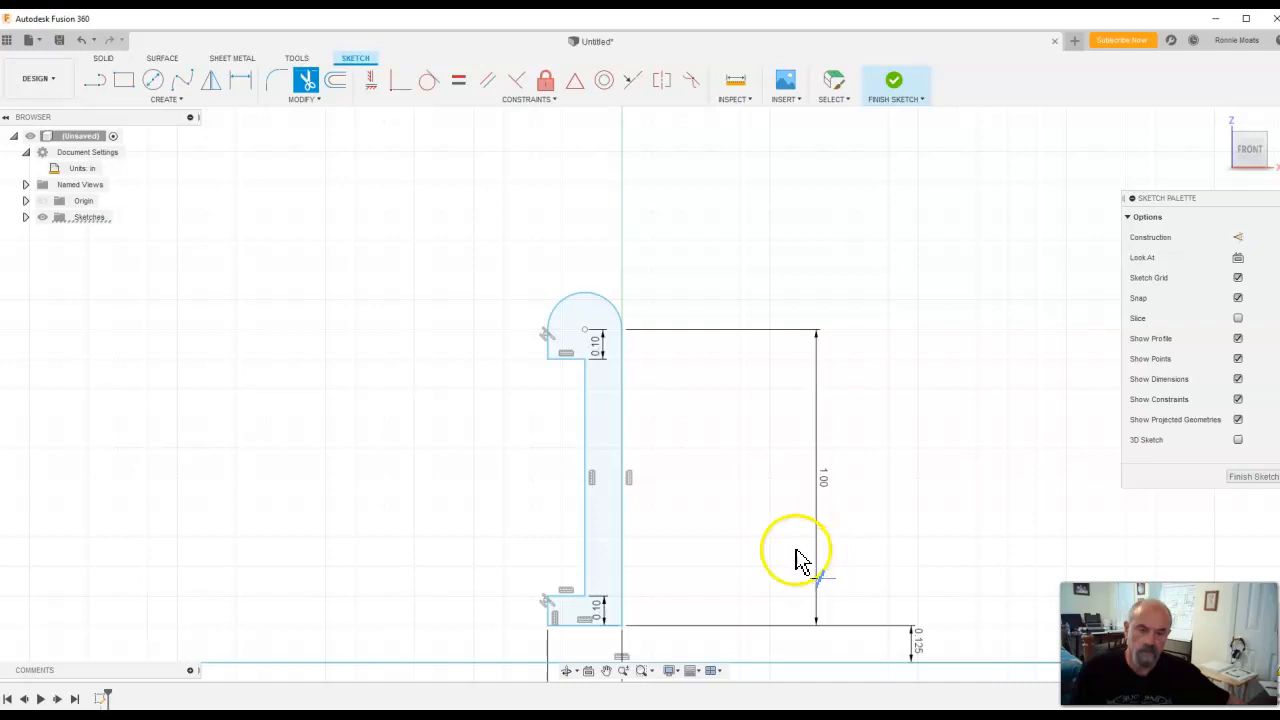
click(895, 85)
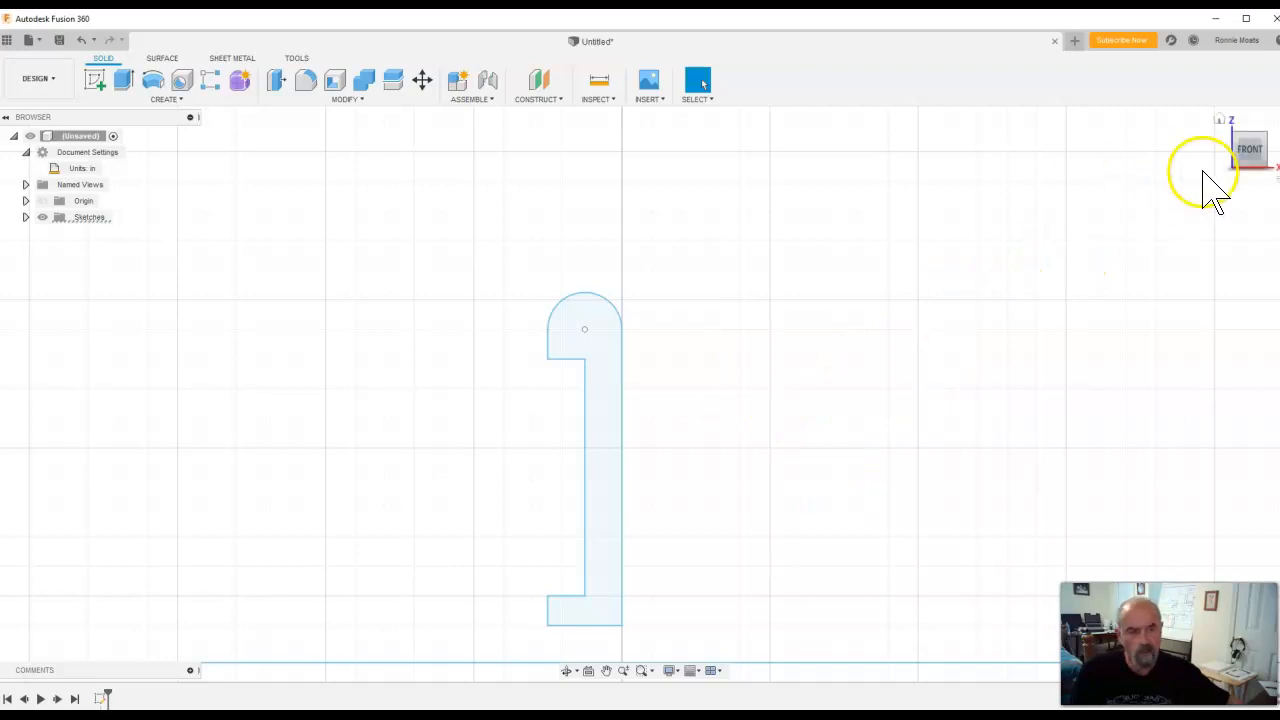
click(1218, 121)
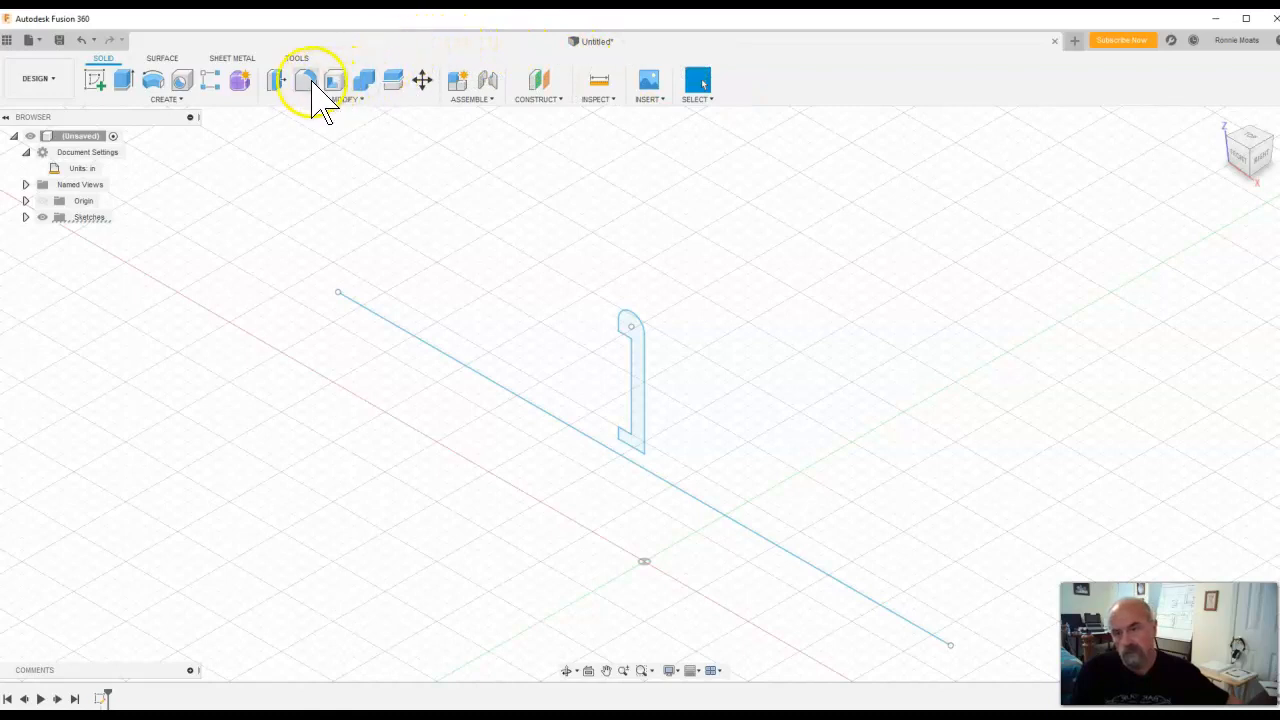
click(154, 84)
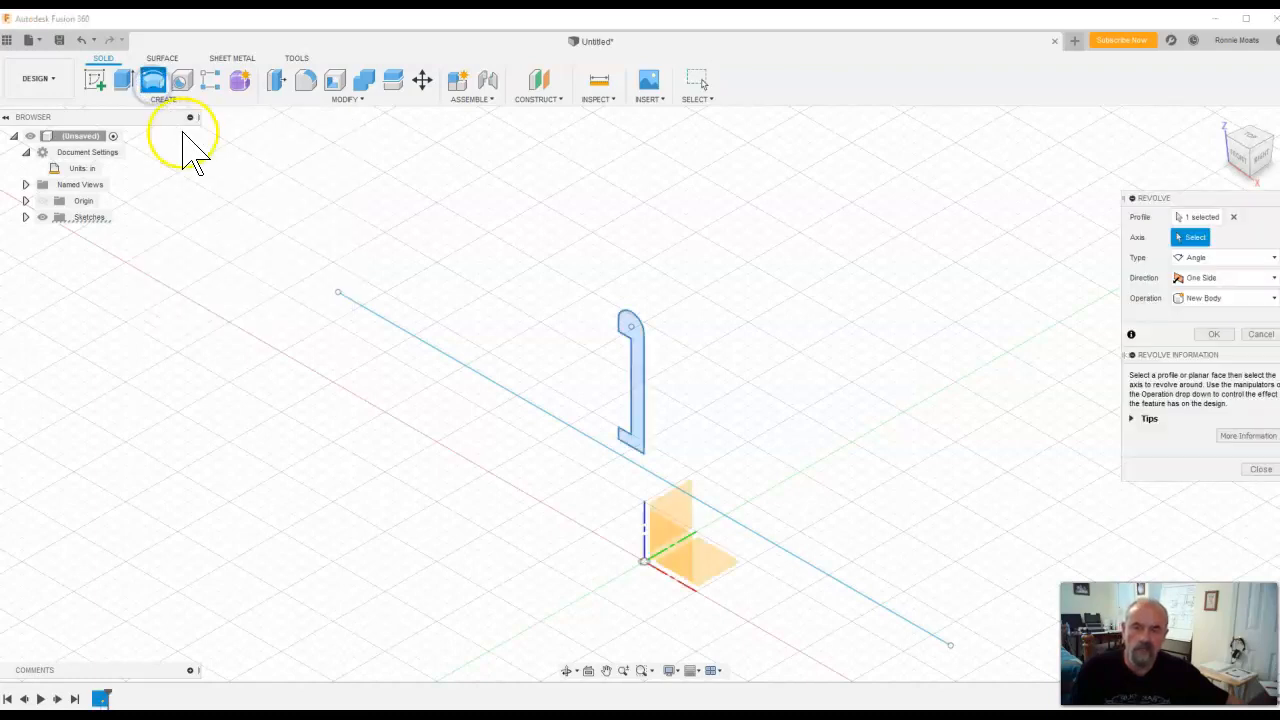
drag(1132, 198, 200, 236)
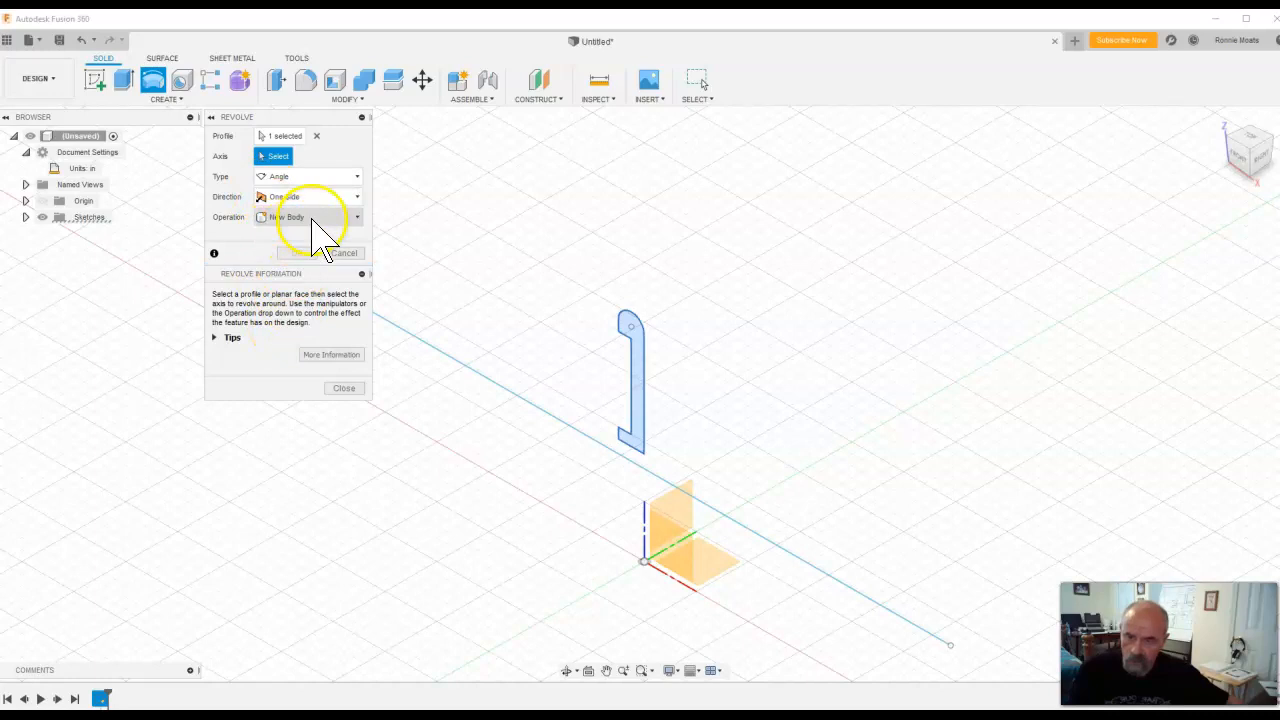
click(296, 134)
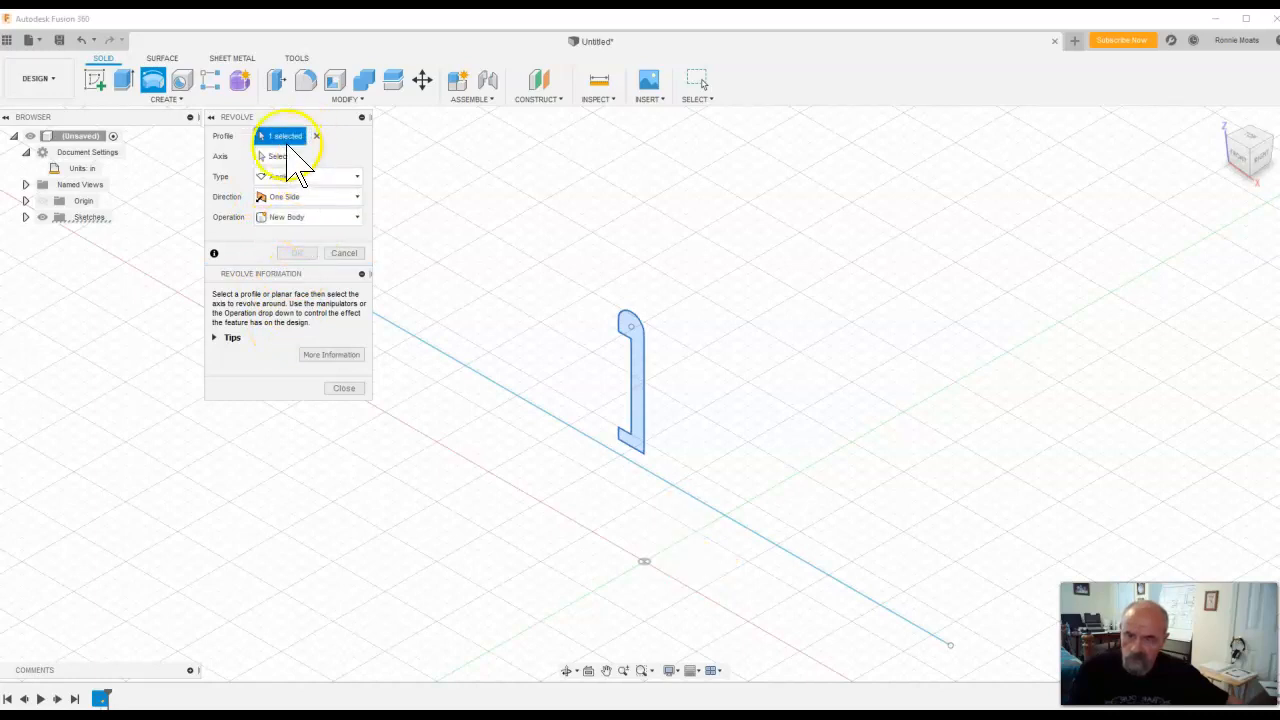
click(643, 373)
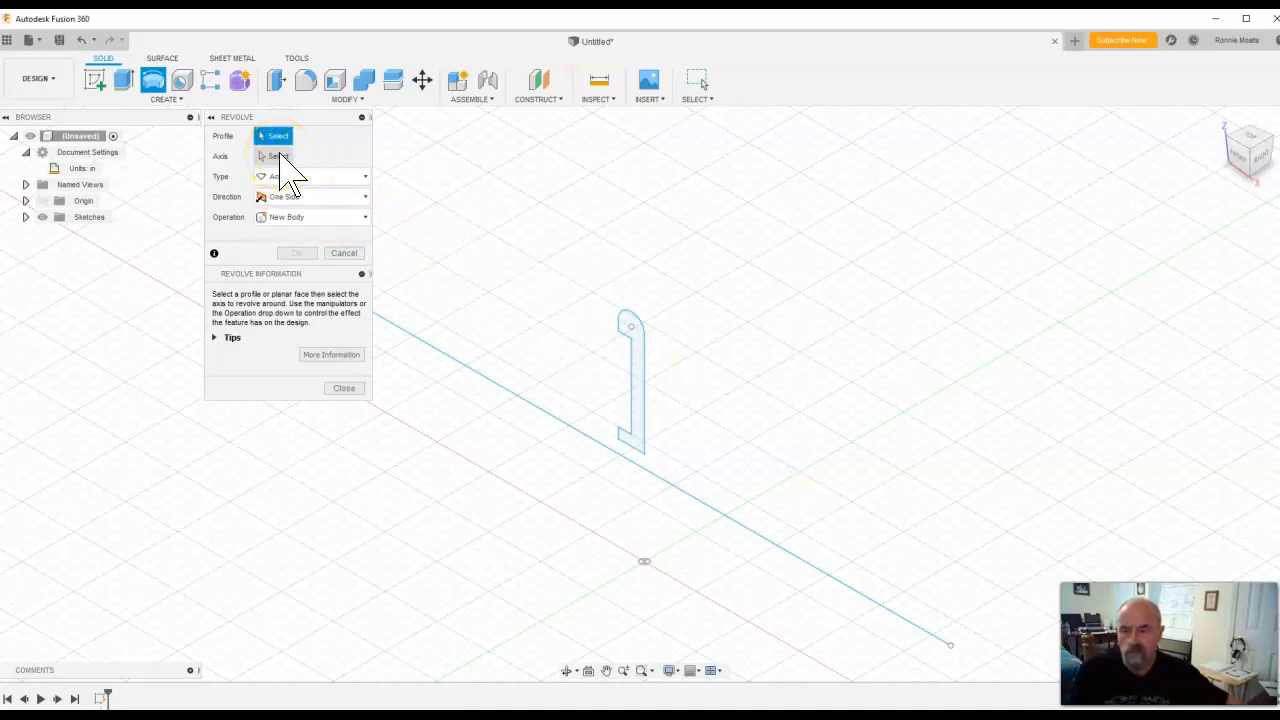
click(280, 156)
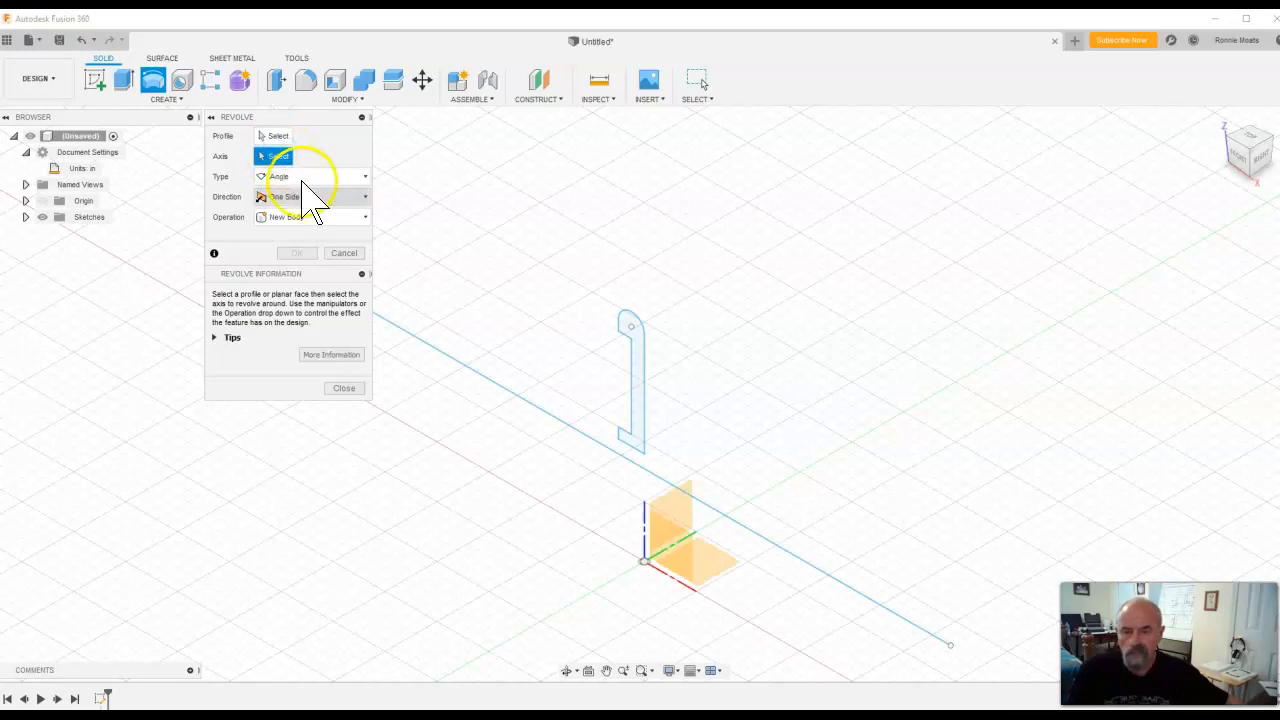
click(629, 447)
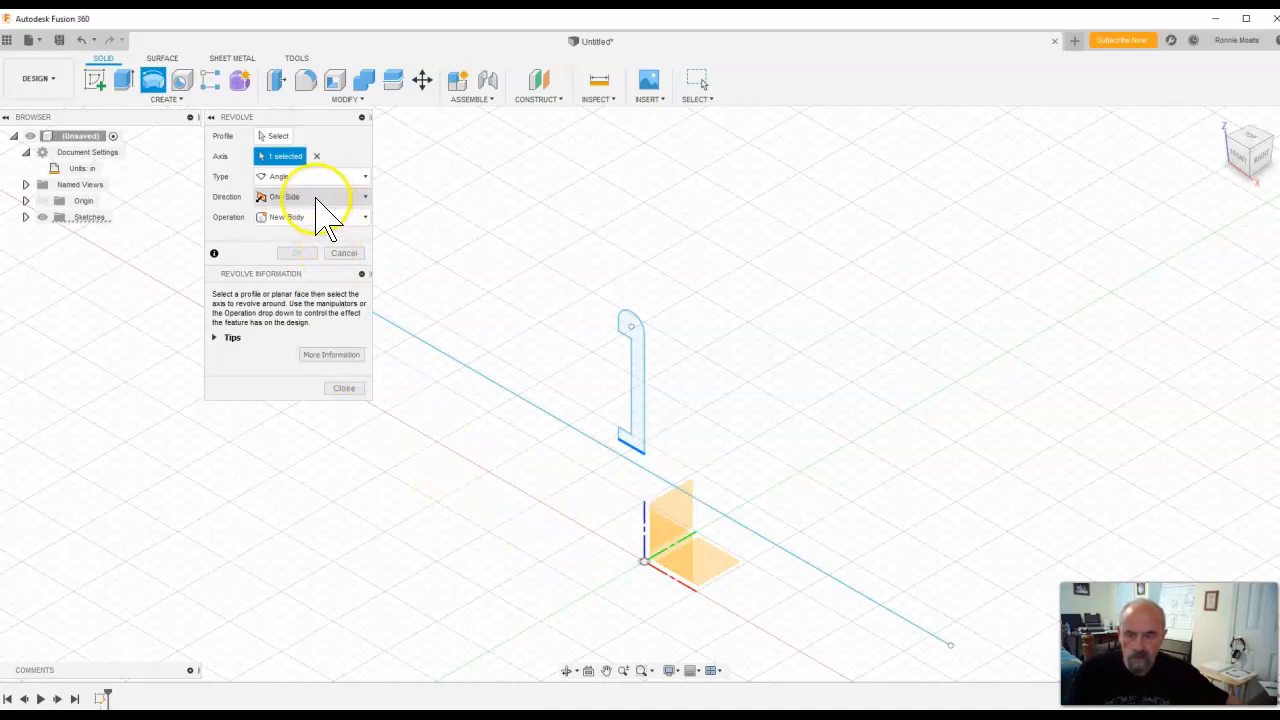
click(277, 135)
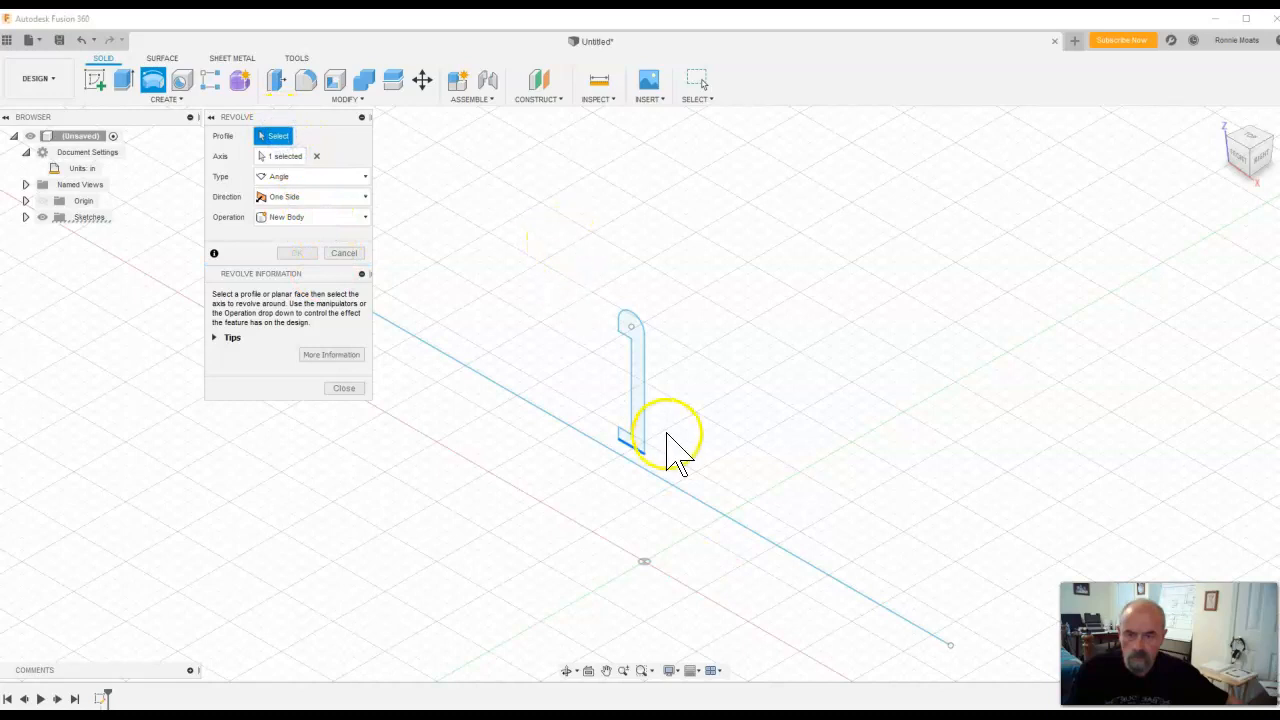
click(643, 380)
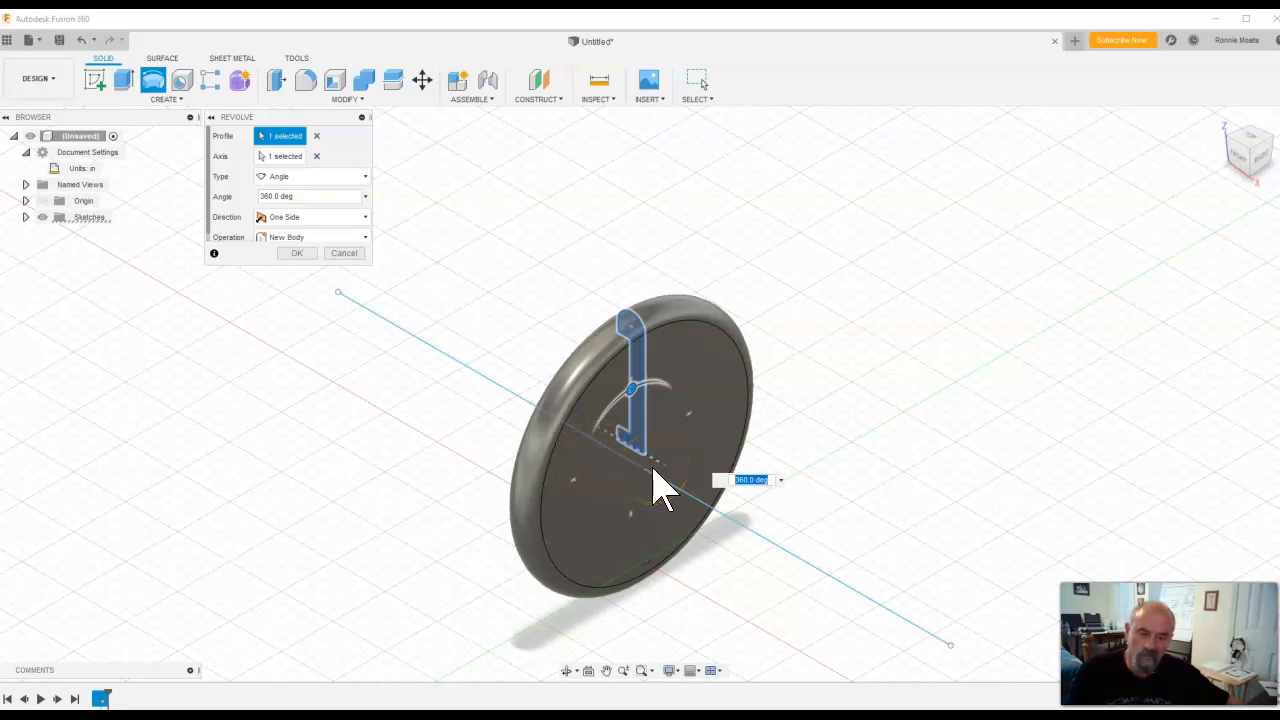
click(344, 254)
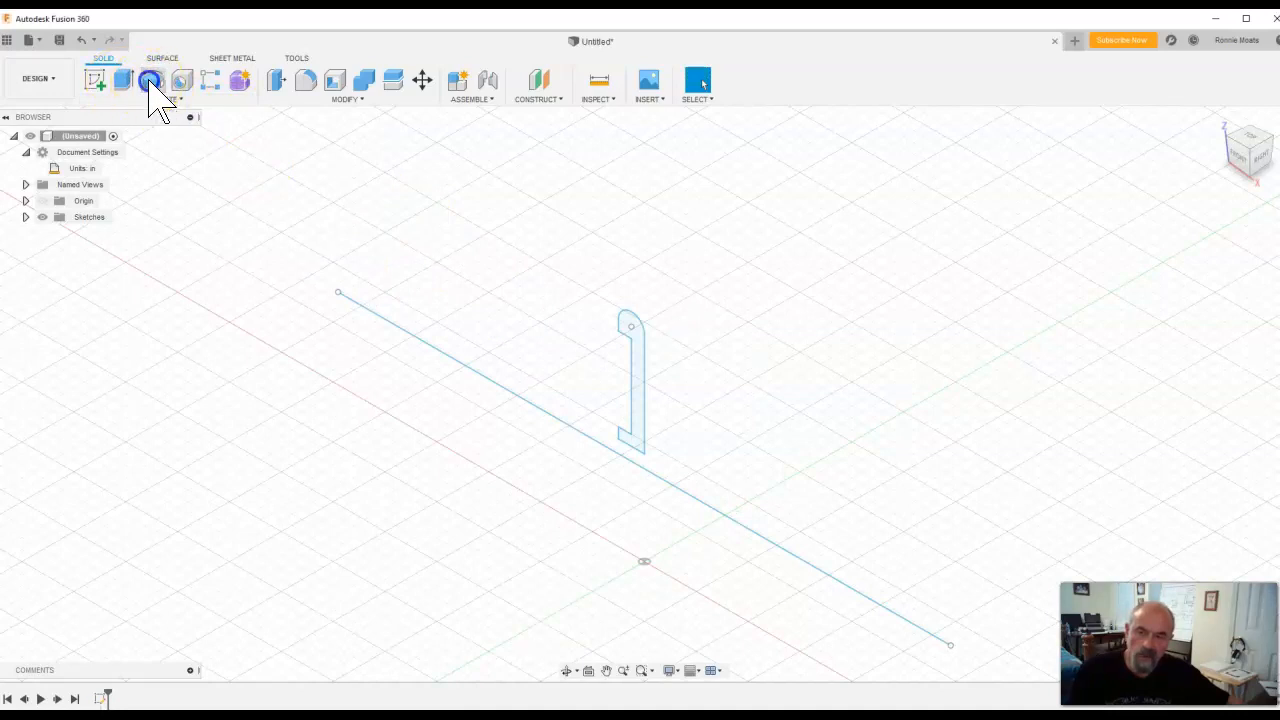
Step: Revolve the wheel profile 360 degrees about the long horizontal axis line as a new body and view its recessed side
click(150, 88)
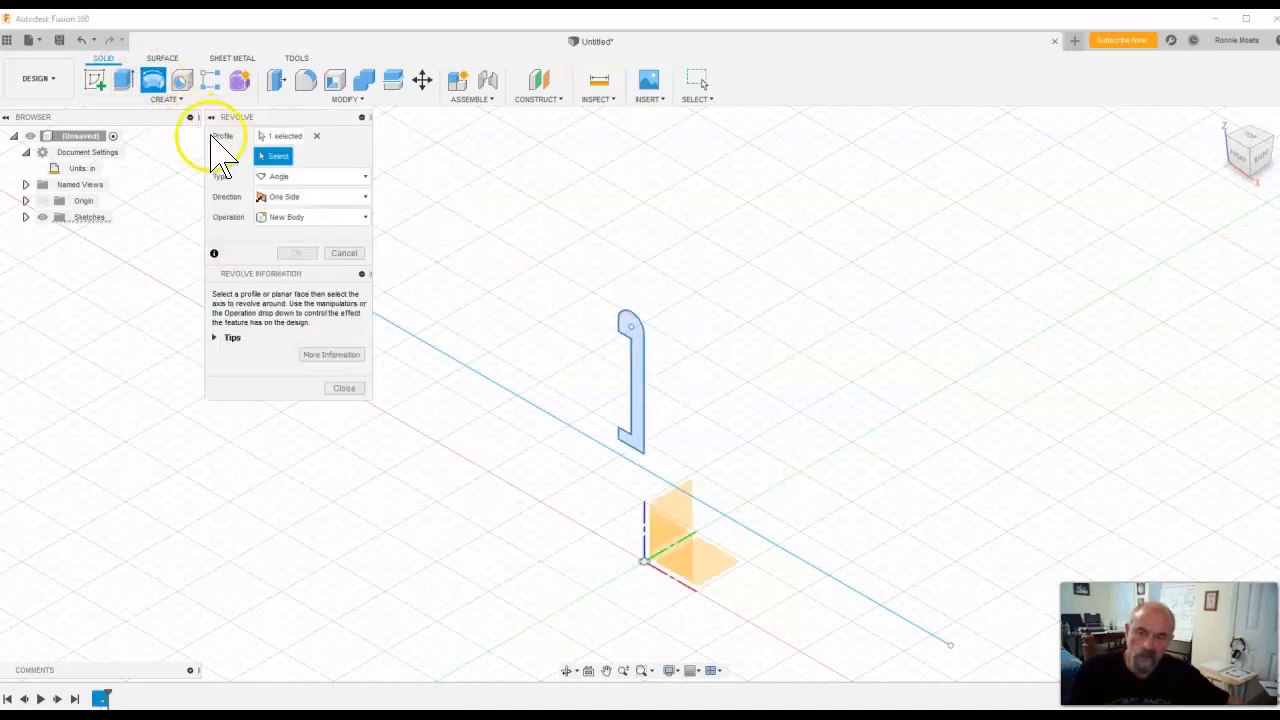
click(279, 136)
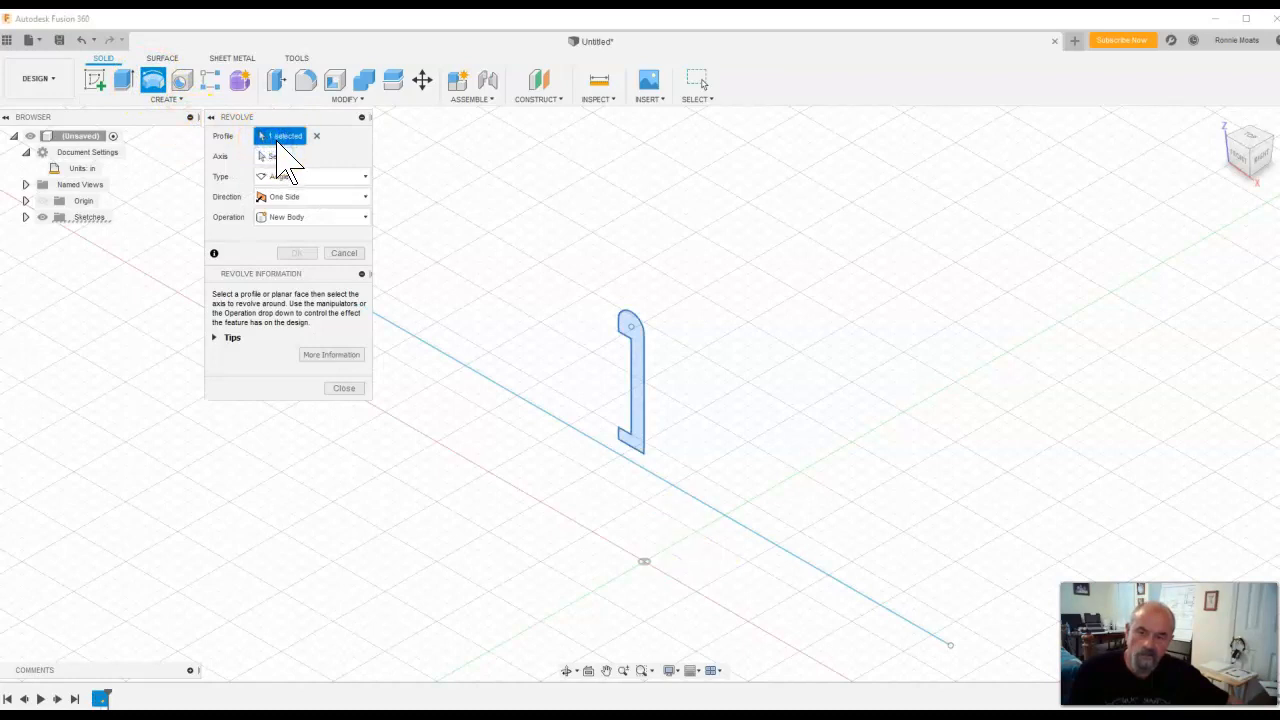
click(644, 348)
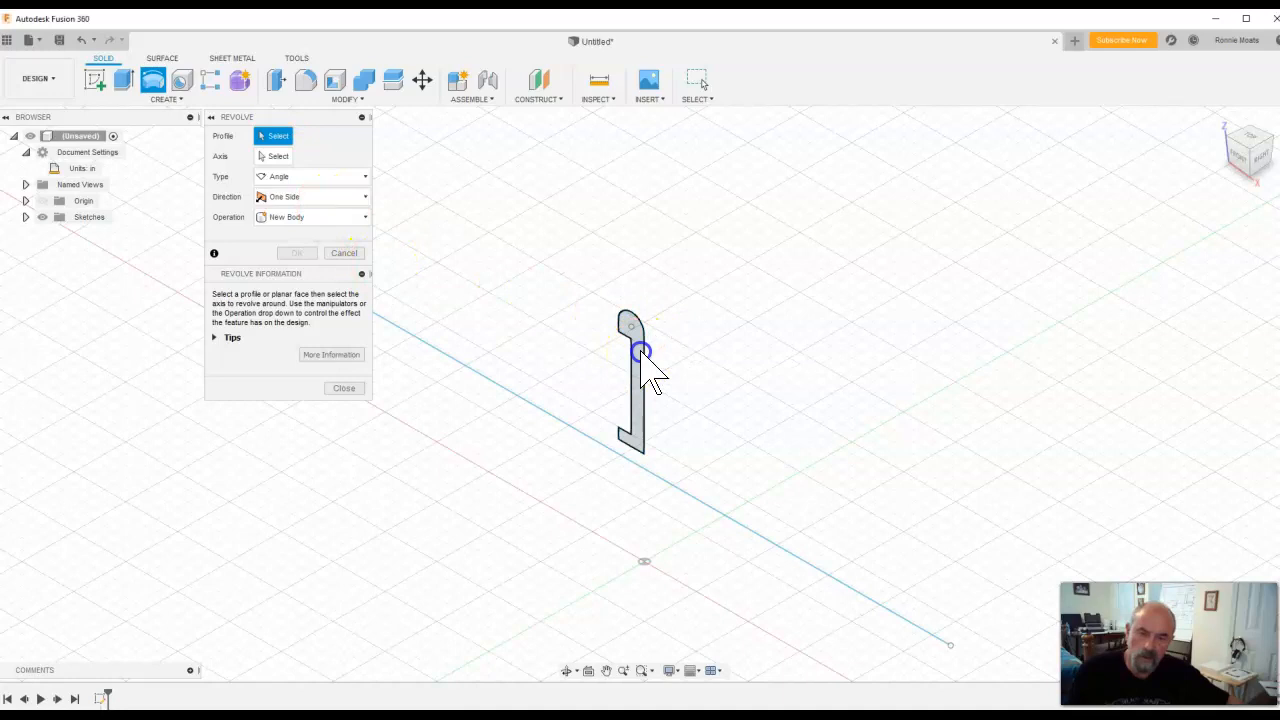
click(645, 362)
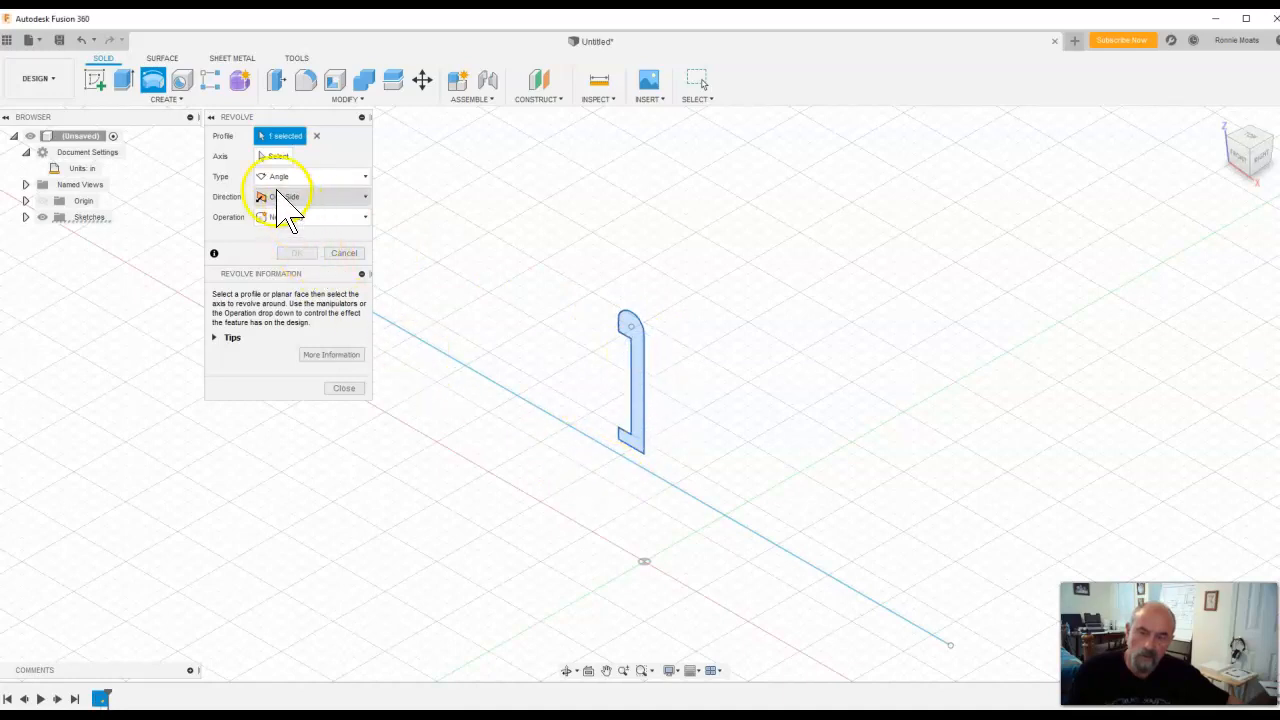
click(267, 157)
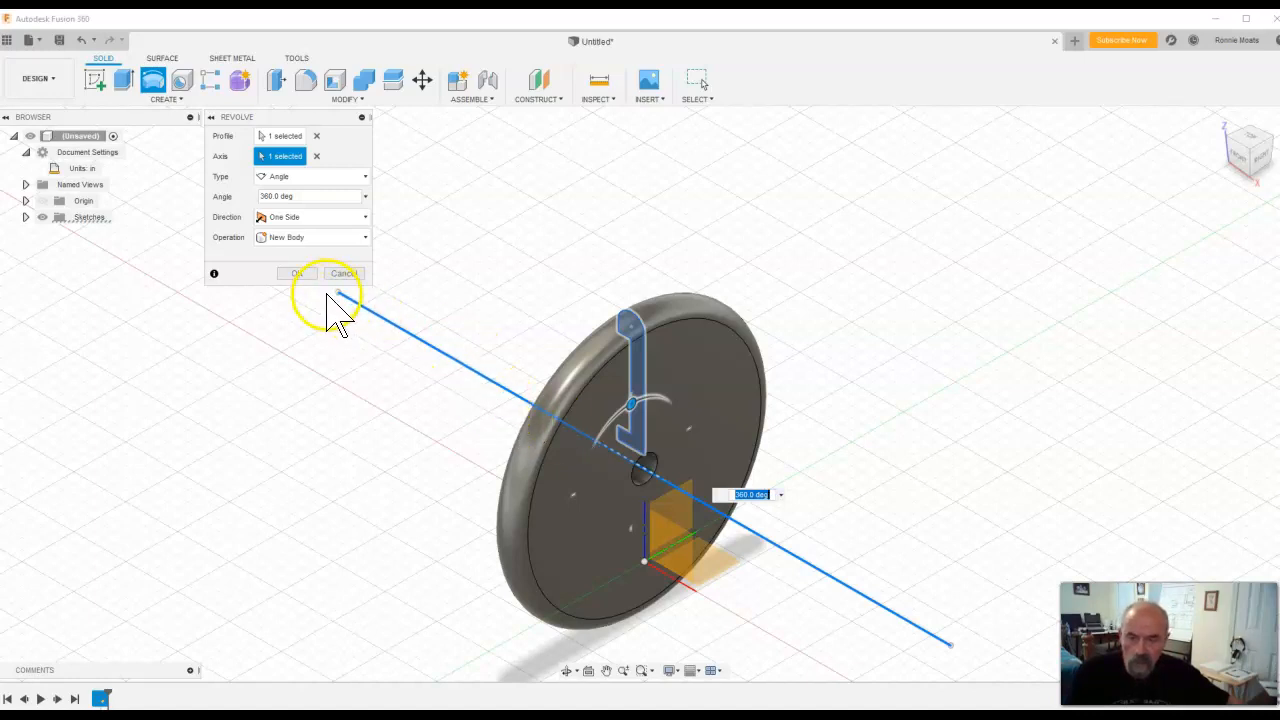
click(298, 273)
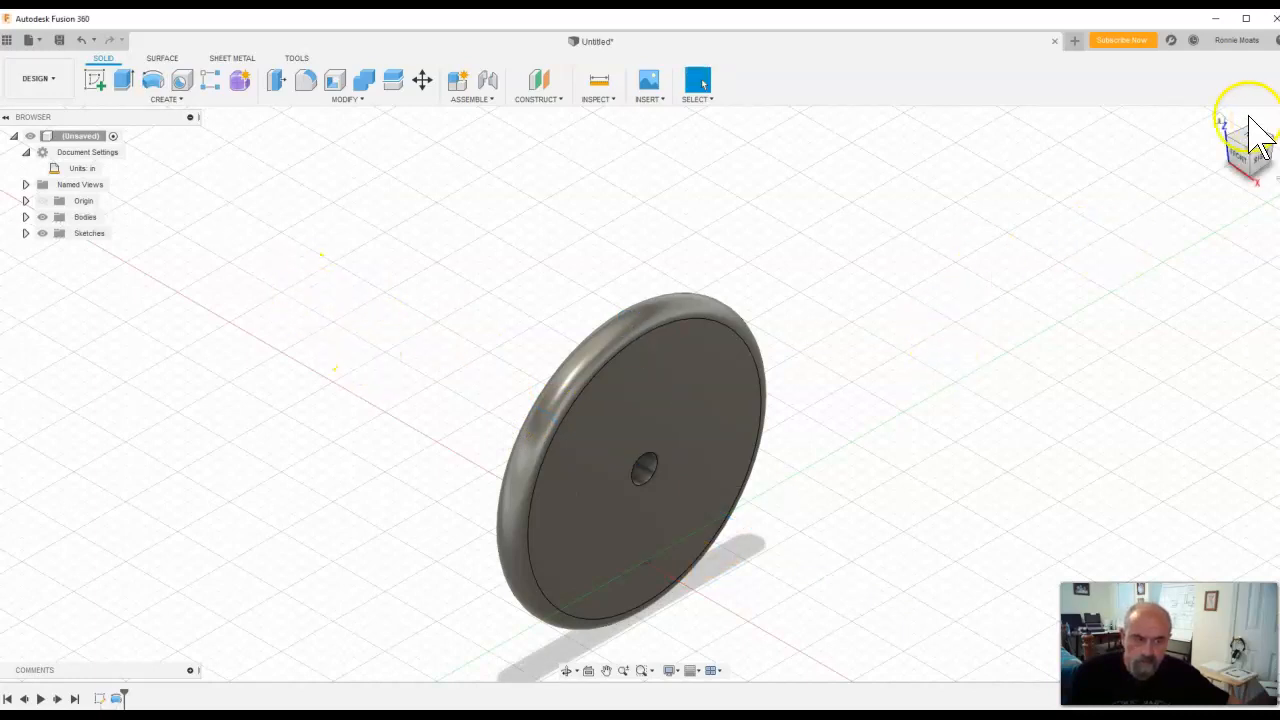
click(1218, 119)
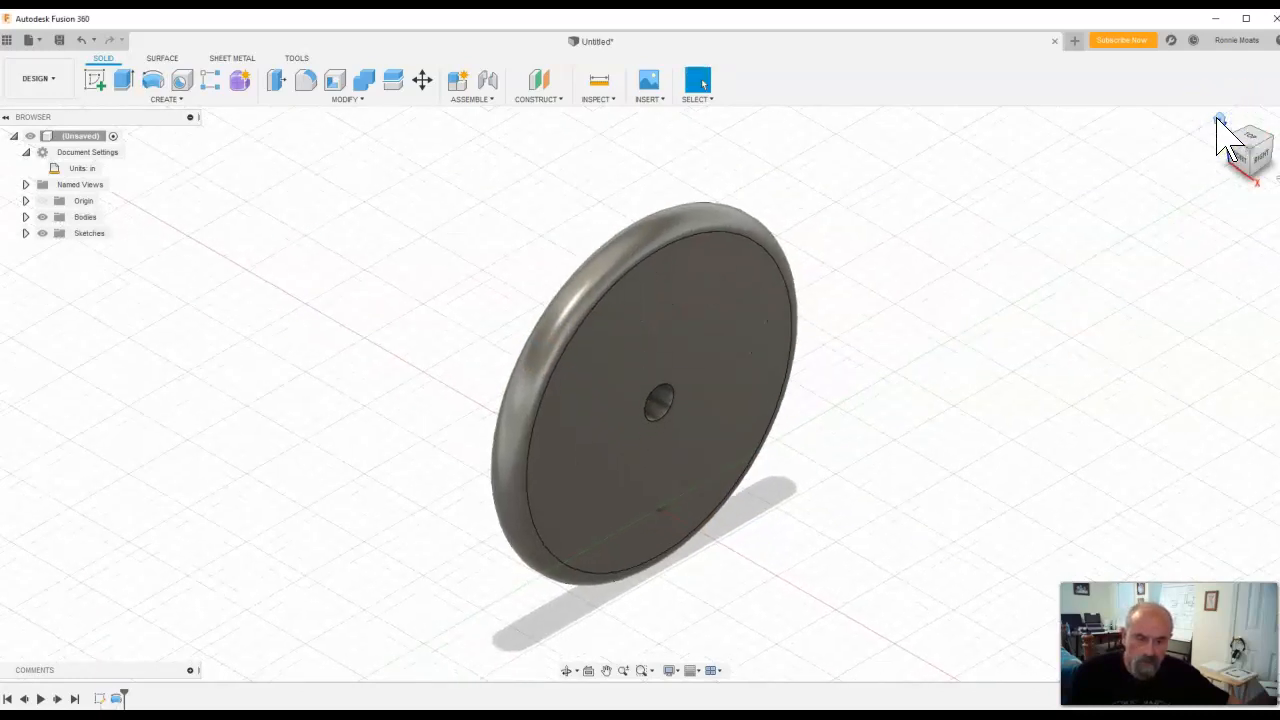
mouse_move(1237, 139)
mouse_down()
mouse_move(1279, 127)
mouse_move(31, 115)
mouse_move(120, 115)
mouse_move(114, 75)
mouse_move(144, 101)
mouse_move(117, 163)
mouse_move(31, 131)
mouse_move(56, 135)
mouse_move(94, 114)
mouse_move(134, 126)
mouse_up()
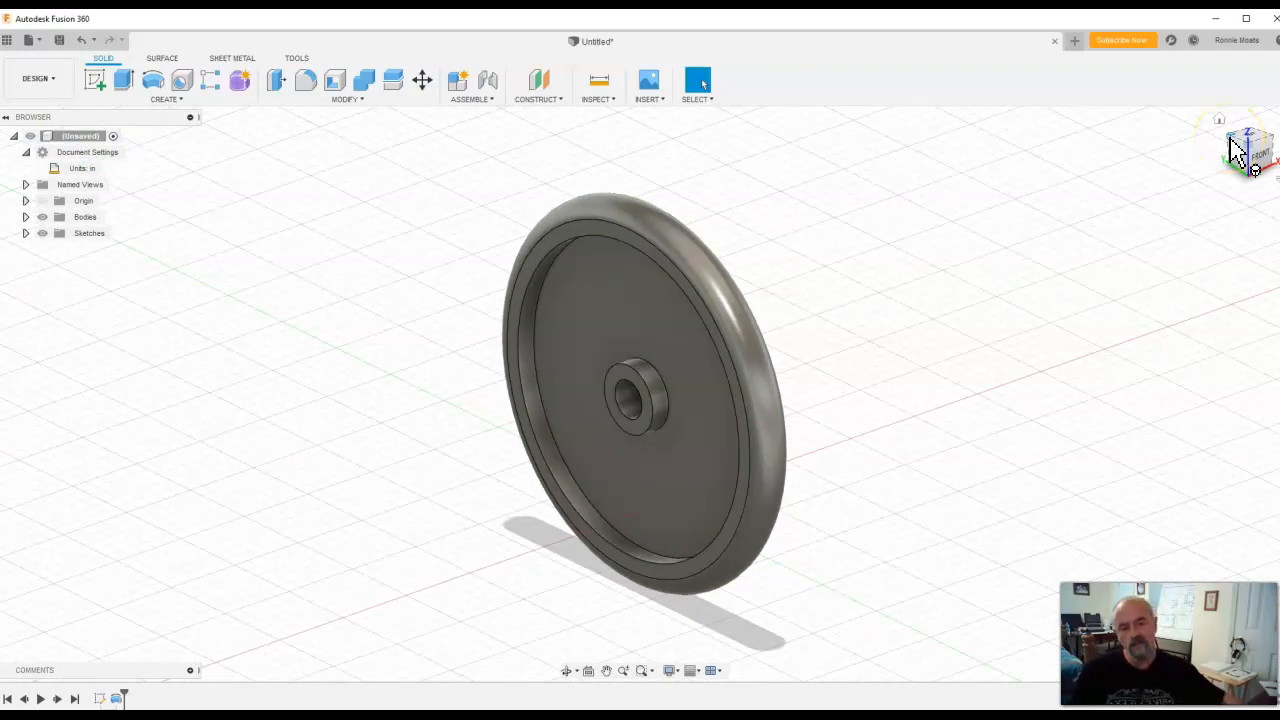